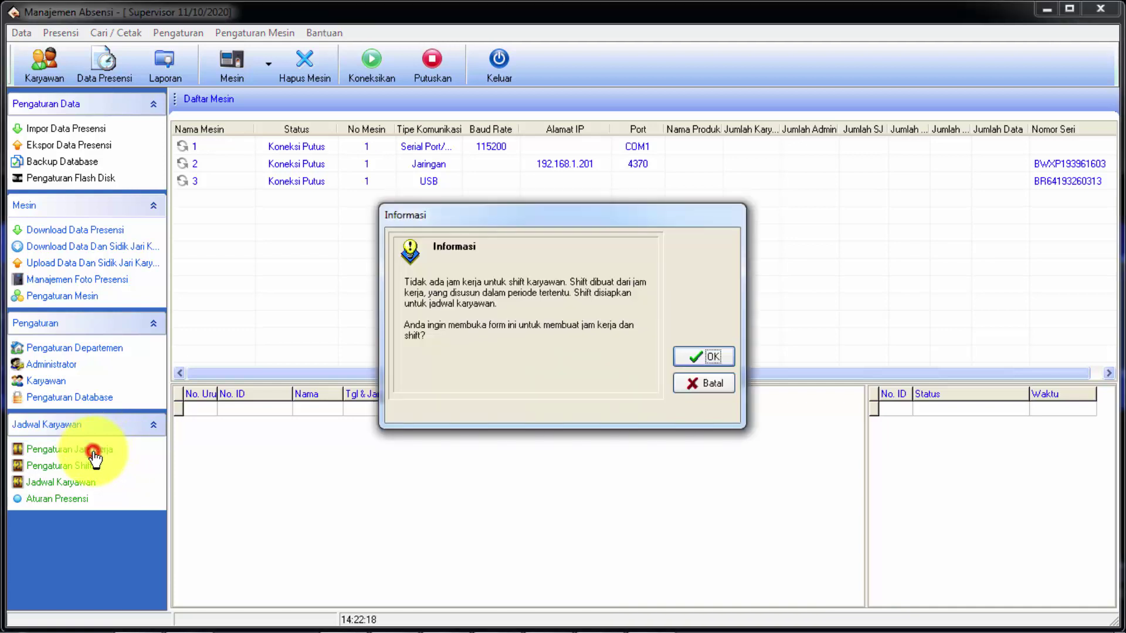
# - Decline the offer to create working hours and shifts, and name the first work-hour entry Accounting
pyautogui.click(710, 385)
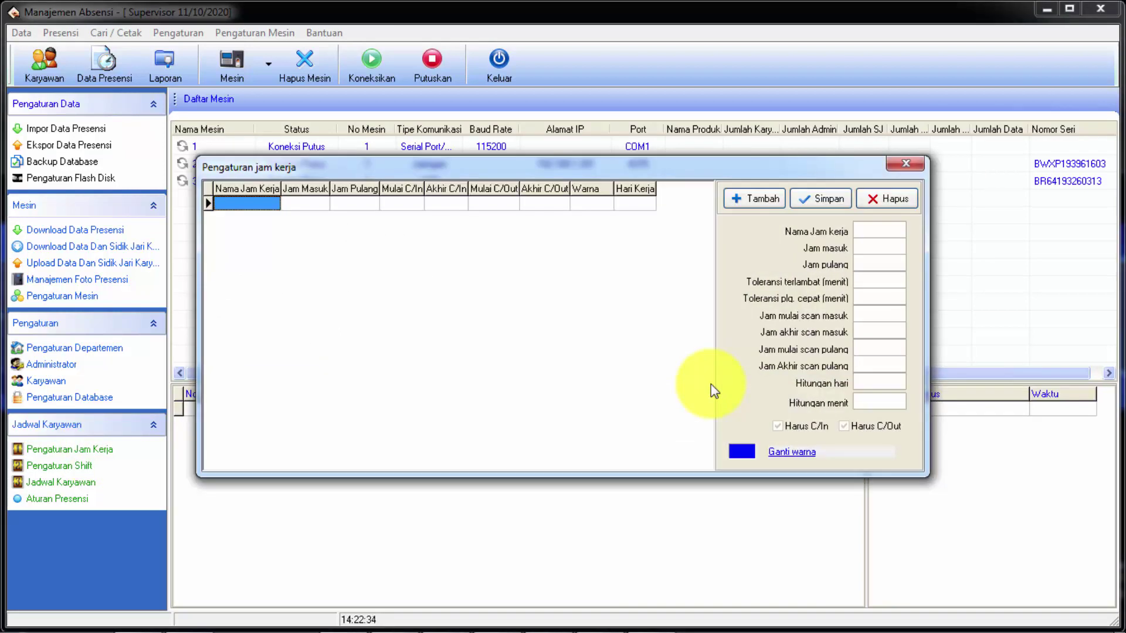
pyautogui.click(862, 229)
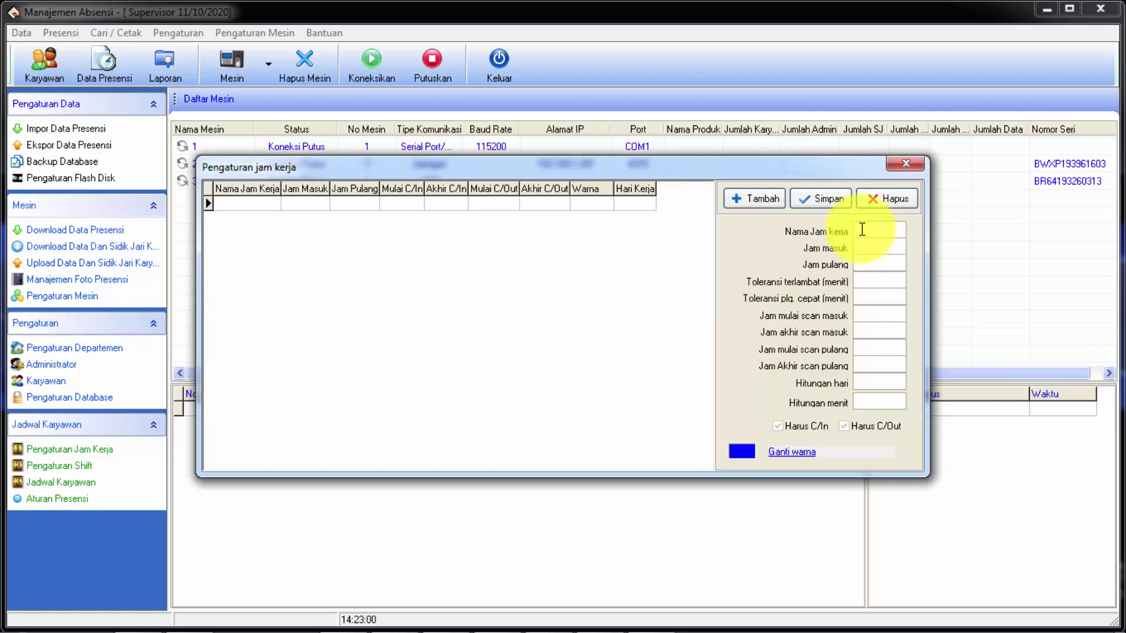
pyautogui.write('abc')
pyautogui.press('BackSpace')
pyautogui.press('BackSpace')
pyautogui.press('BackSpace')
pyautogui.write('Accounting')
pyautogui.press('Tab')
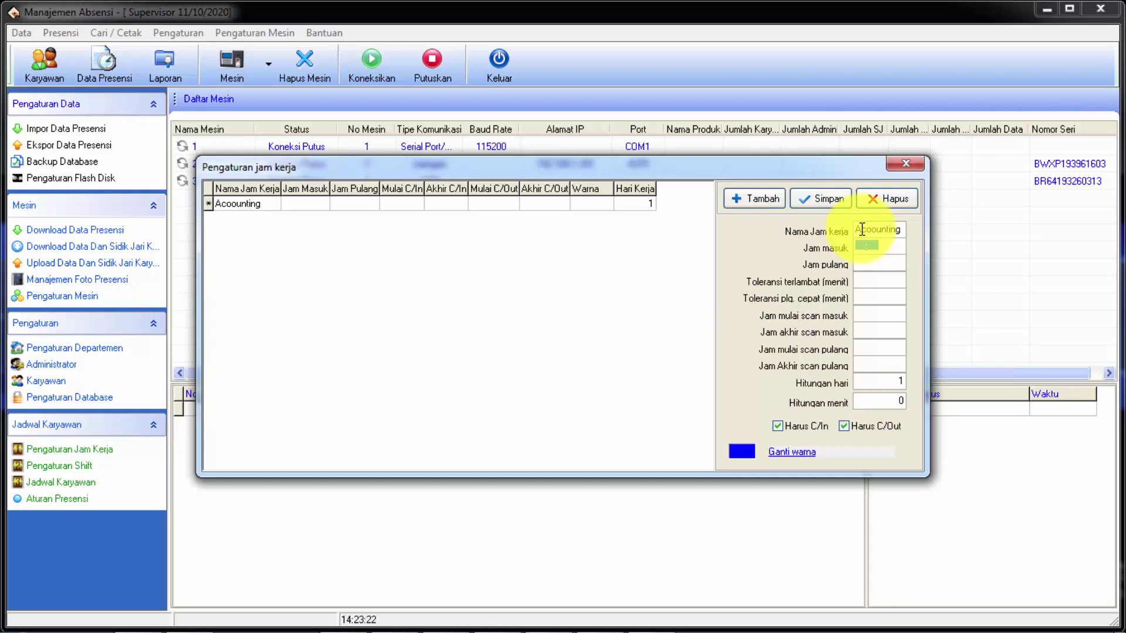
# - Set the Accounting entry to start at 08:00 and end at 17:00, with 5 minutes late tolerance and 0 minutes early-leave tolerance
pyautogui.write('08:00')
pyautogui.press('Tab')
pyautogui.write('1700')
pyautogui.press('Tab')
pyautogui.write('5')
pyautogui.press('Tab')
pyautogui.write('0')
pyautogui.press('Tab')
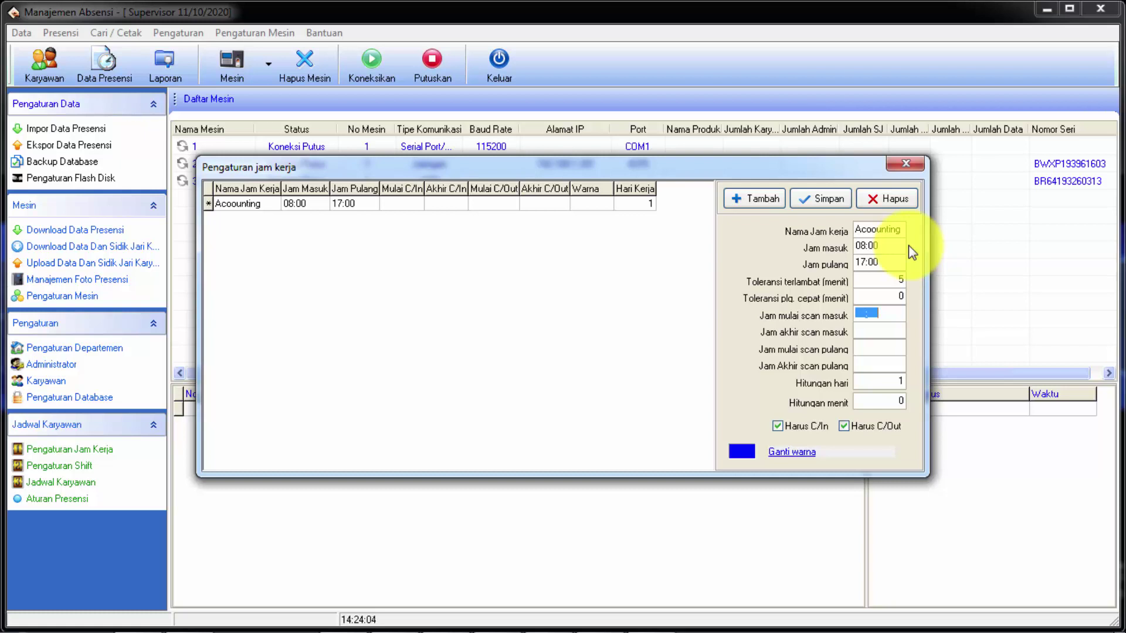
# - Set Accounting's check-in scan window to 06:00–12:00 and its check-out window to 12:01–23:59, and save the entry
pyautogui.write('06:00')
pyautogui.press('Tab')
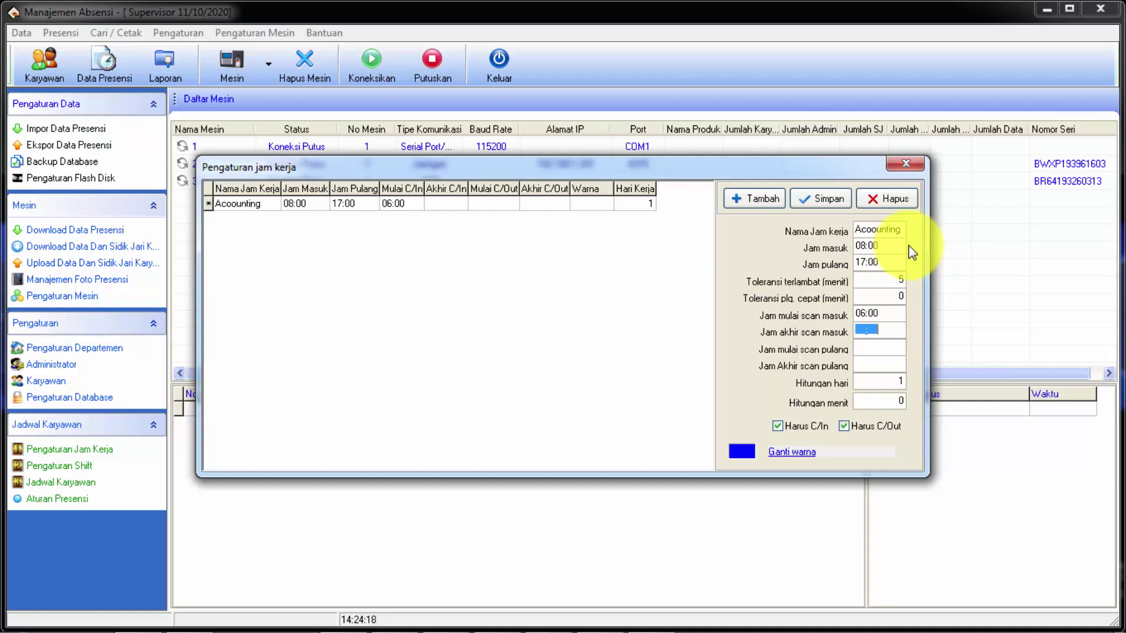
pyautogui.write('1200')
pyautogui.press('Tab')
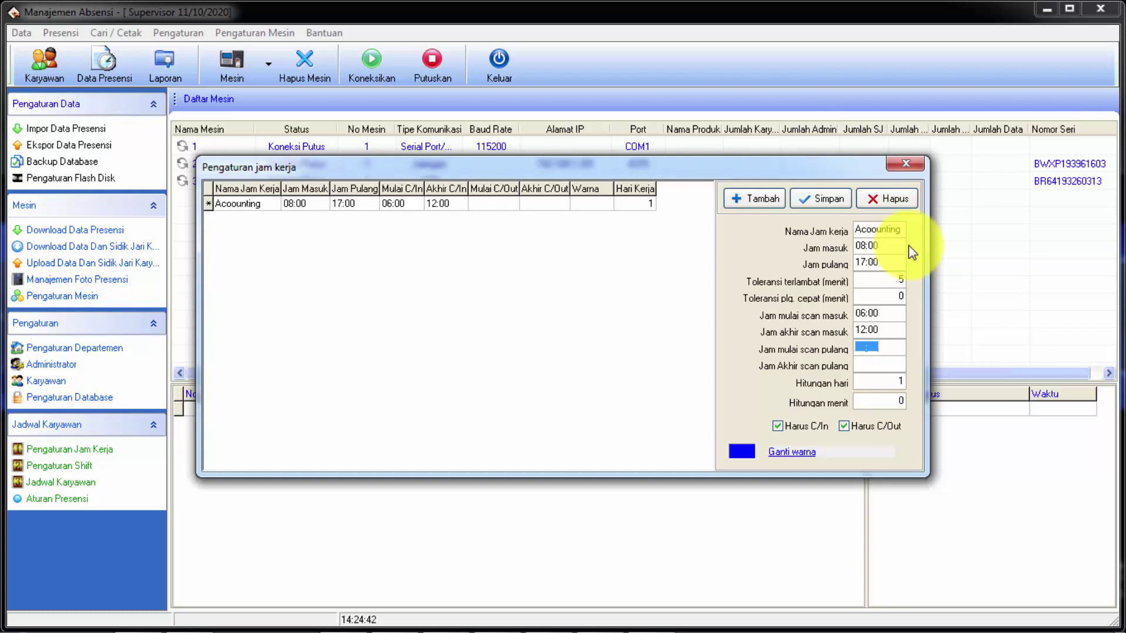
pyautogui.write('12:01')
pyautogui.press('Tab')
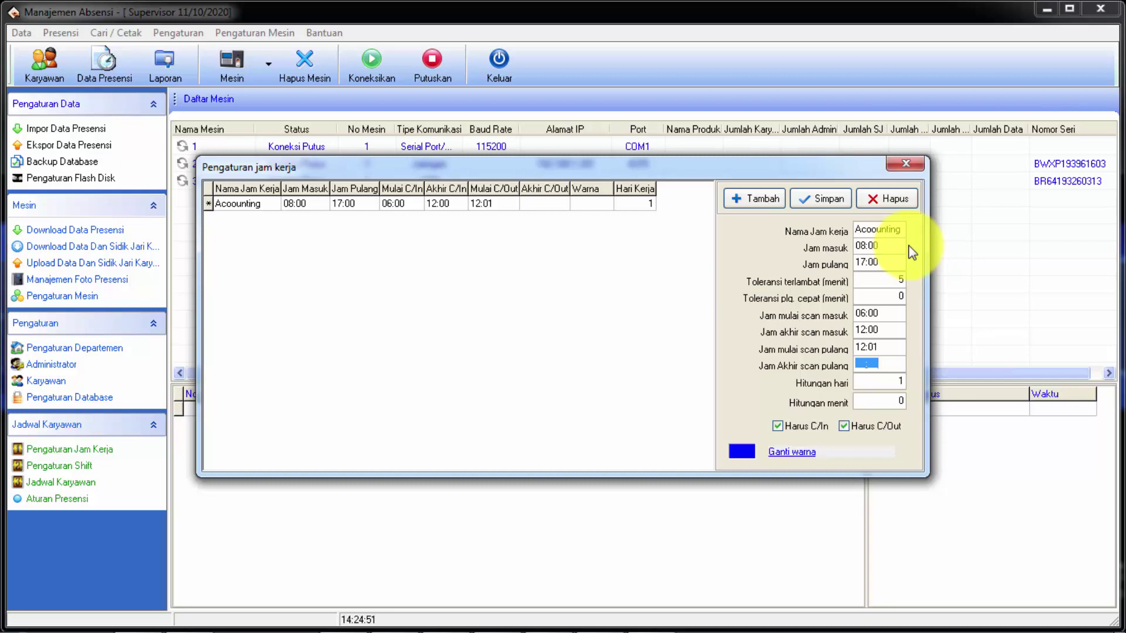
pyautogui.write('2359')
pyautogui.press('Tab')
pyautogui.press('Tab')
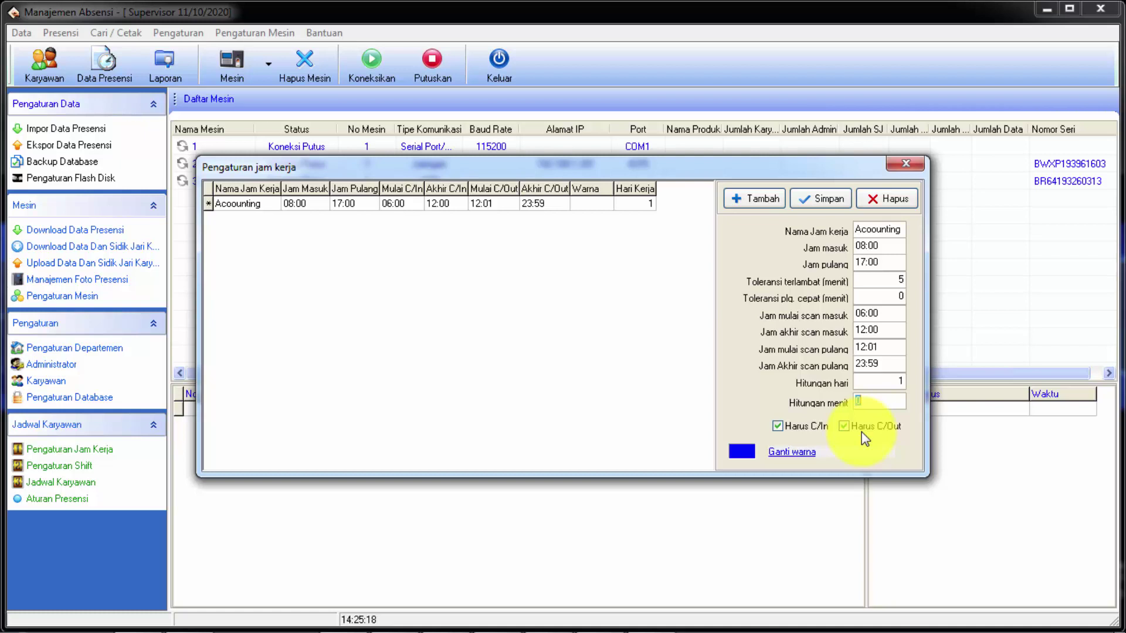
pyautogui.click(819, 199)
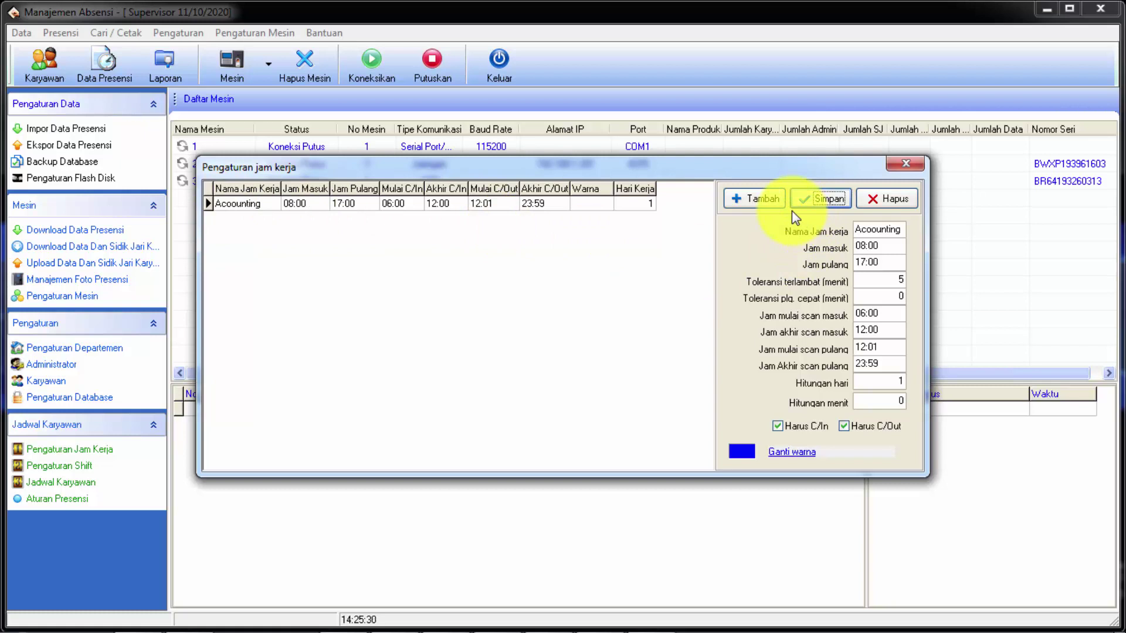
# - Add a second work-hour entry named HRD
pyautogui.click(761, 201)
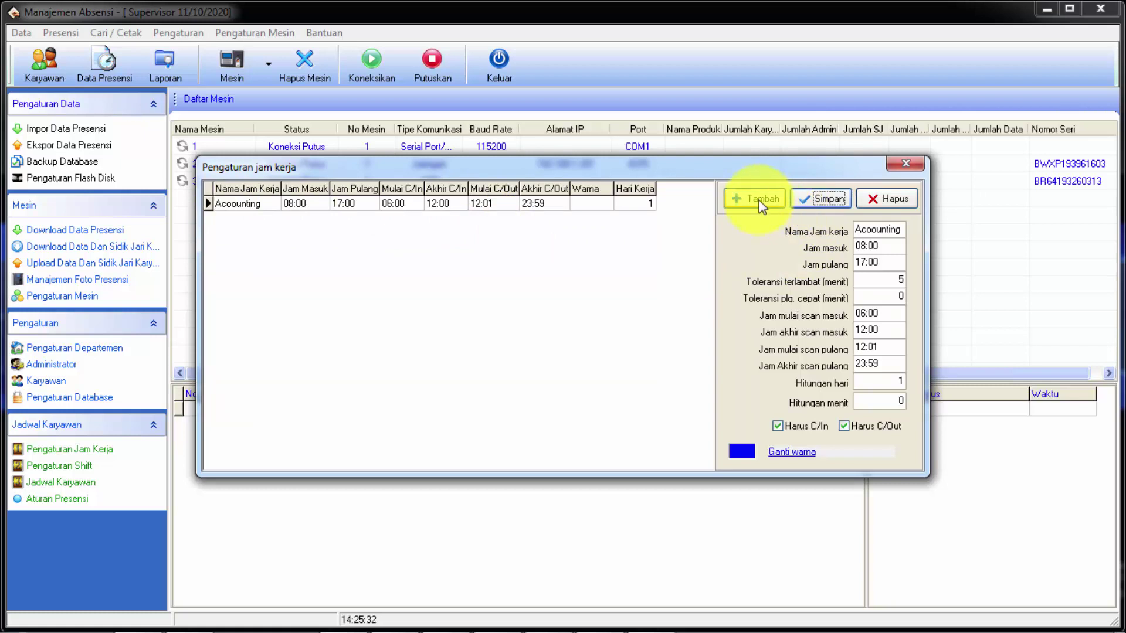
pyautogui.click(761, 202)
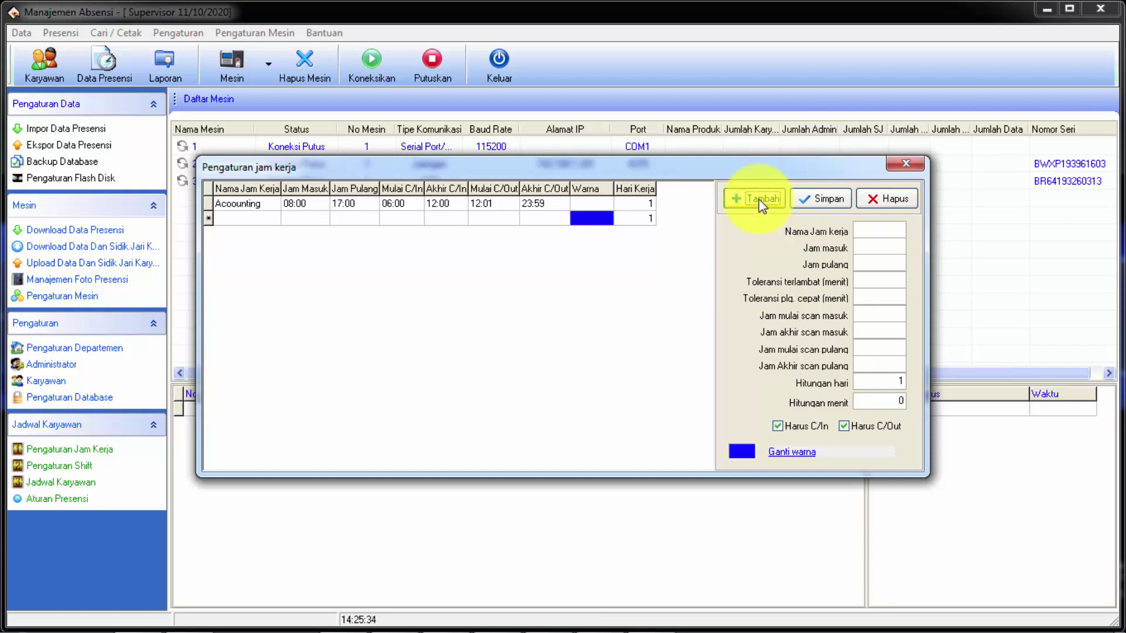
pyautogui.click(871, 230)
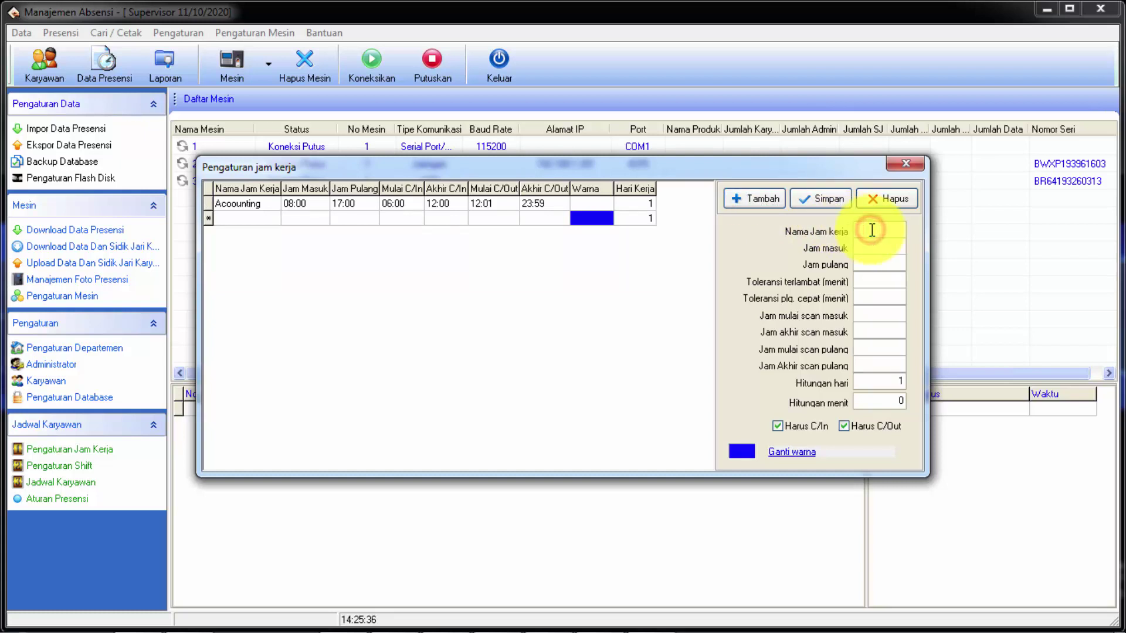
pyautogui.write('HRD')
pyautogui.press('Tab')
# - Set the HRD entry to start at 08:00 and end at 16:00, with 5 minutes late tolerance and 0 minutes early-leave tolerance
pyautogui.write('08:00')
pyautogui.press('Tab')
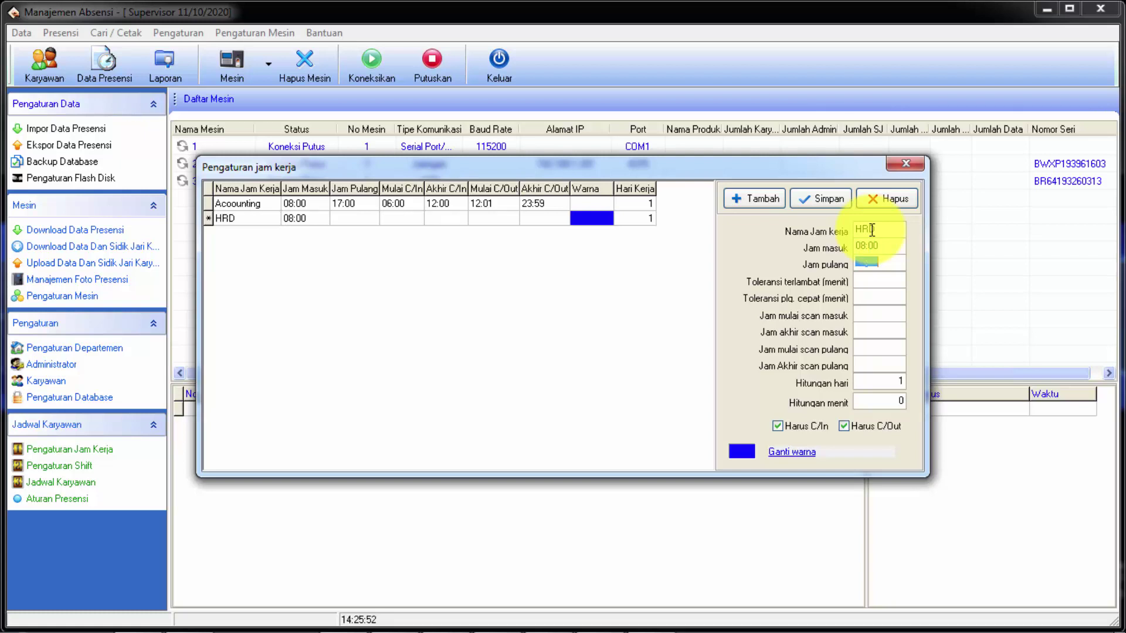
pyautogui.write('16:00')
pyautogui.press('Tab')
pyautogui.write('5')
pyautogui.press('Tab')
pyautogui.write('0')
pyautogui.press('Tab')
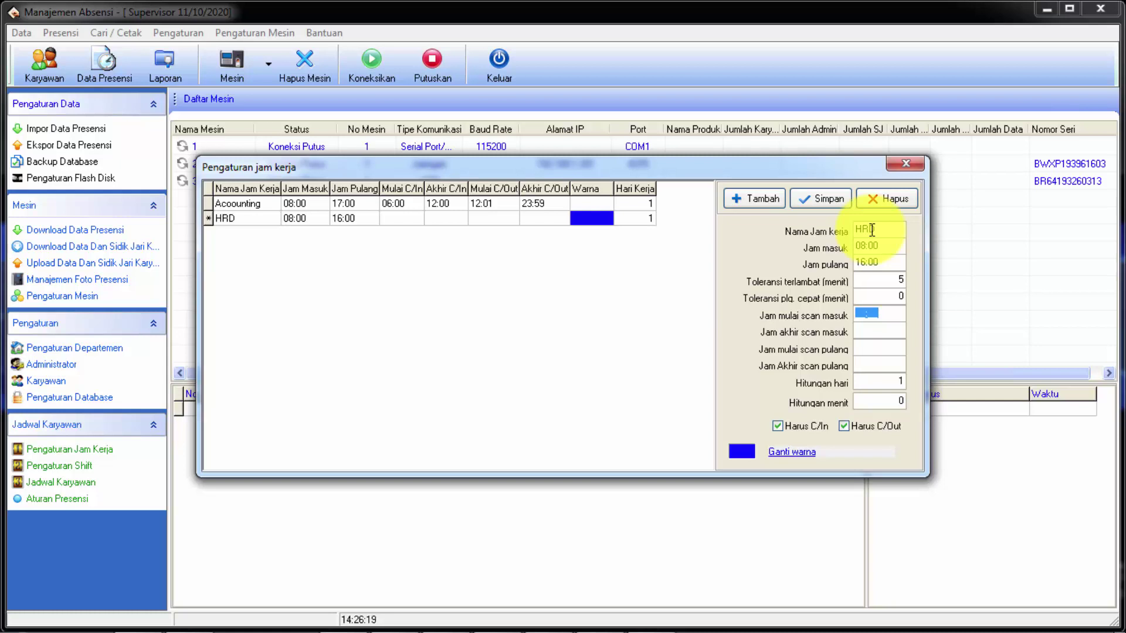
# - Set HRD's check-in scan window to 06:00–12:00 and its check-out window to 12:01–23:59, and save the entry
pyautogui.write('06:00')
pyautogui.press('Tab')
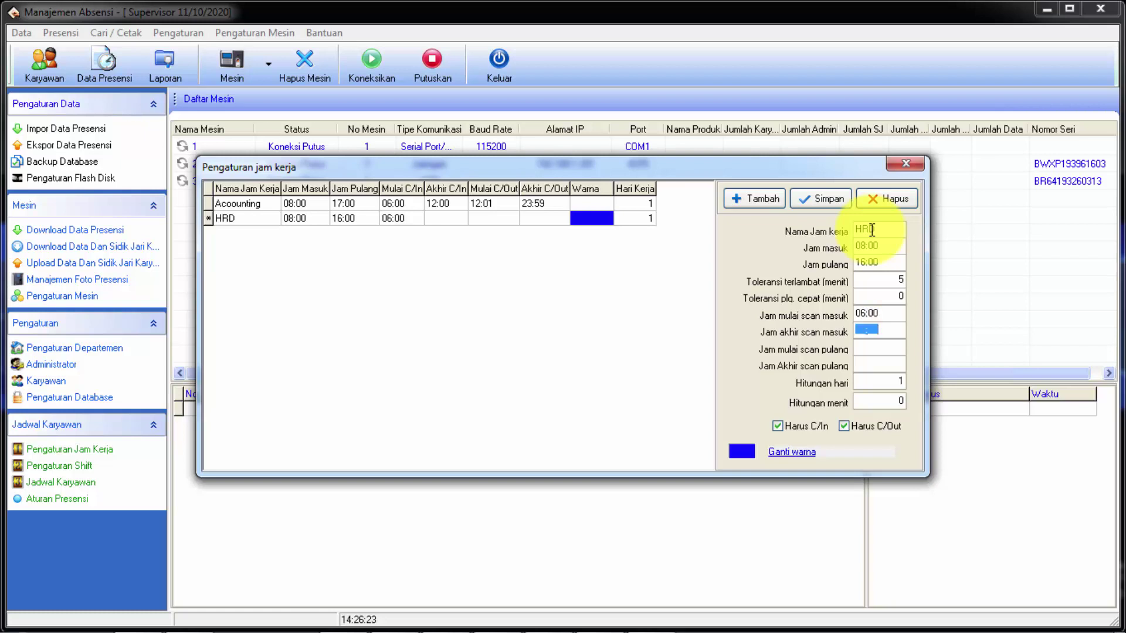
pyautogui.write('1200')
pyautogui.press('Tab')
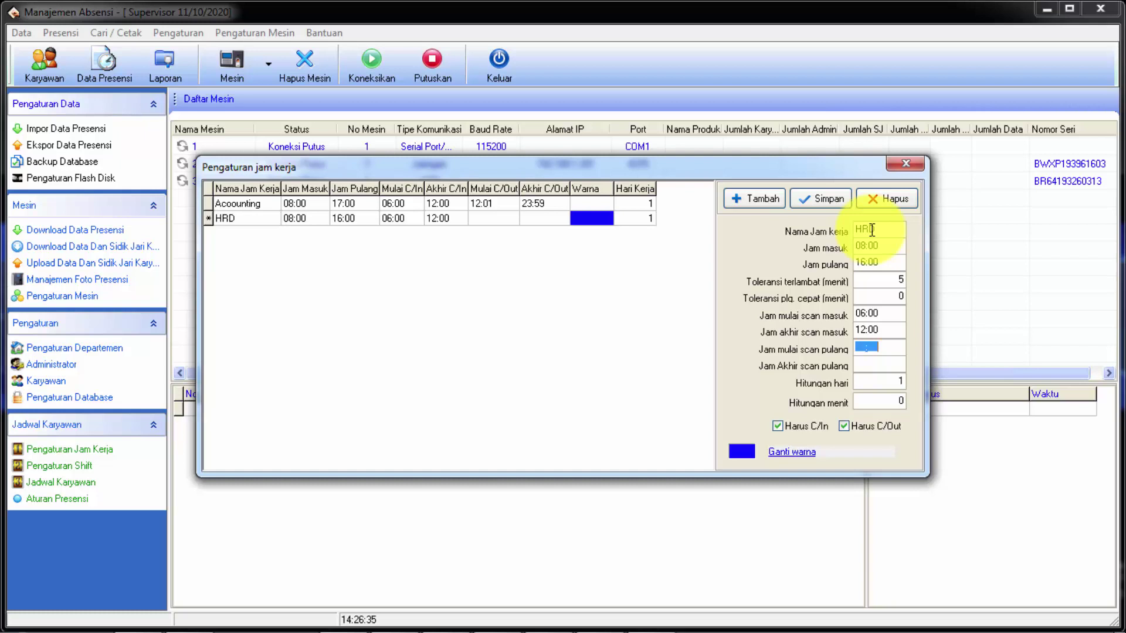
pyautogui.write('12:01')
pyautogui.press('Tab')
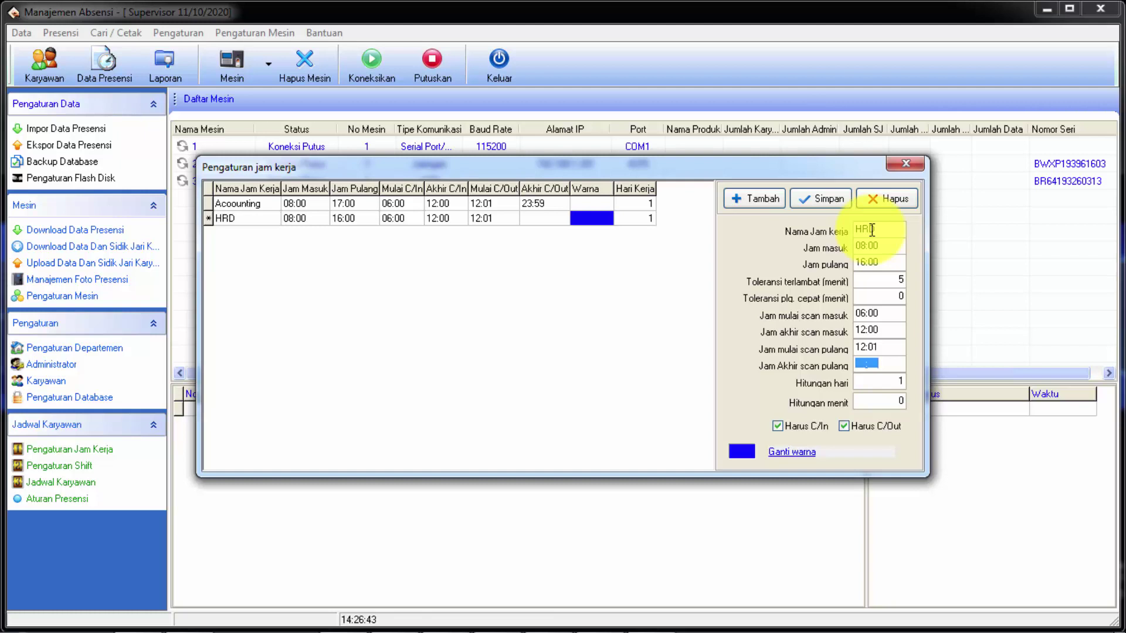
pyautogui.write('2359')
pyautogui.click(822, 199)
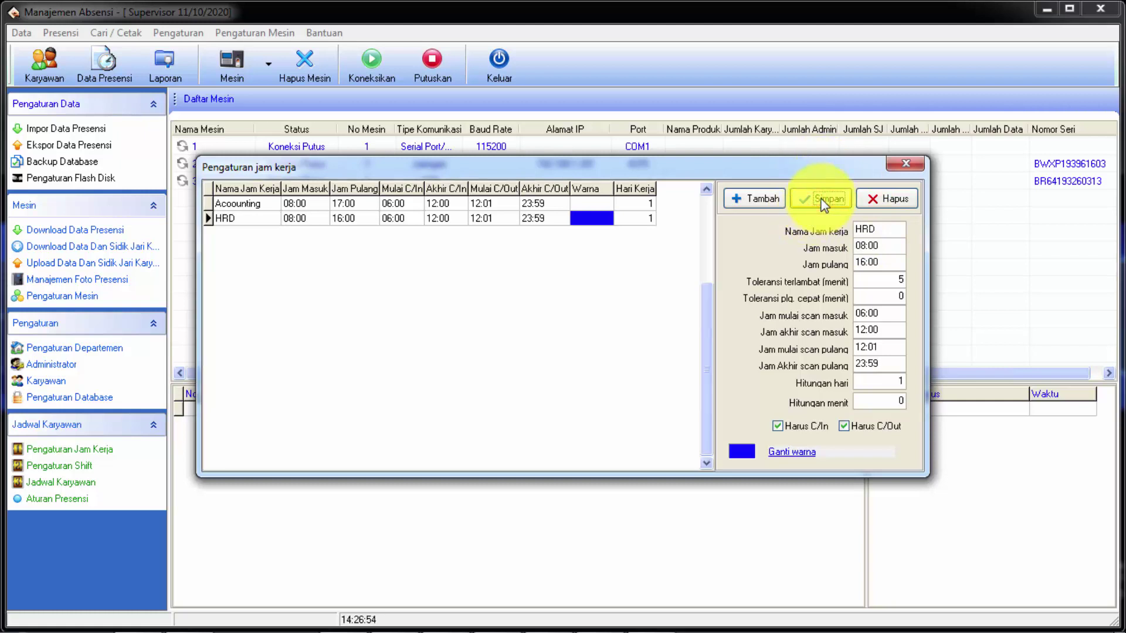
# - Add a third work-hour entry named HRD Sabtu
pyautogui.click(750, 200)
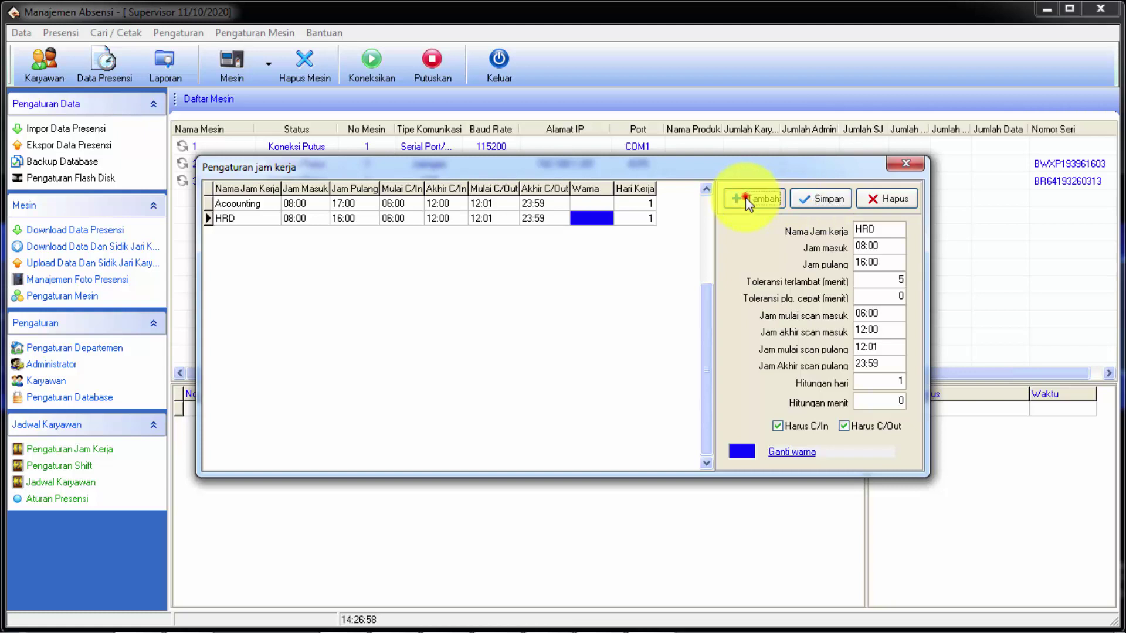
pyautogui.click(745, 197)
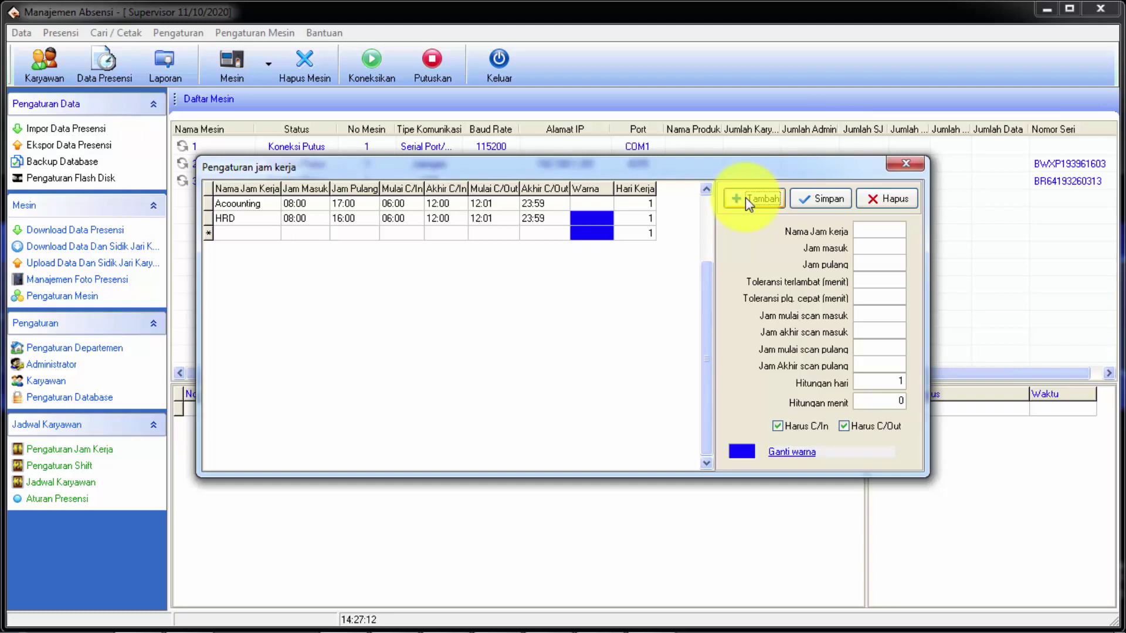
pyautogui.click(880, 233)
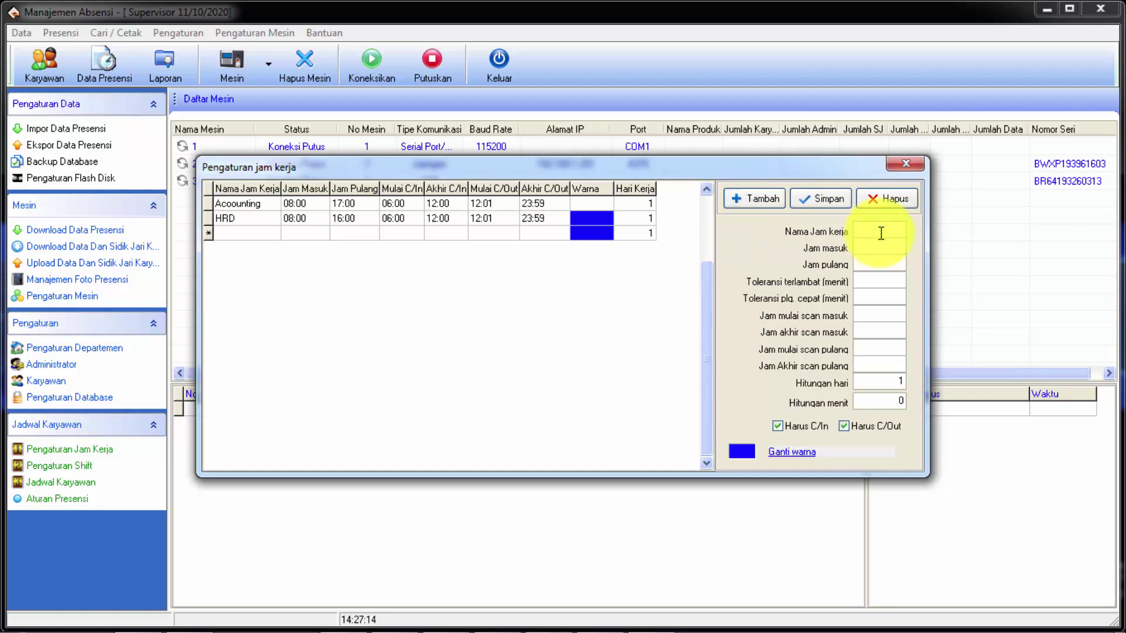
pyautogui.write('HRD Tabtu')
pyautogui.press('Tab')
# - Set HRD Sabtu to start at 08:00 and end at 14:00, with 5 minutes late tolerance and 0 minutes early-leave tolerance
pyautogui.write('08:00')
pyautogui.press('Tab')
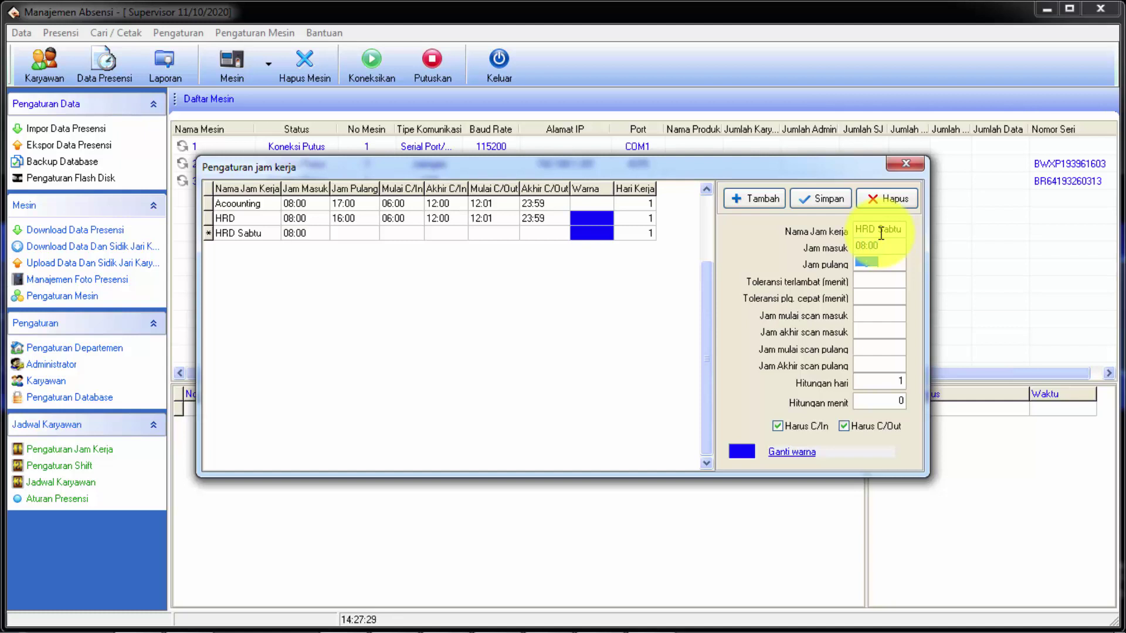
pyautogui.write('1400')
pyautogui.press('Tab')
pyautogui.write('5')
pyautogui.press('Tab')
pyautogui.write('0')
pyautogui.press('Tab')
# - Set HRD Sabtu's check-in scan window to 06:00–12:00 and its check-out window to 12:01–23:59, and save the entry
pyautogui.write('0600')
pyautogui.press('Tab')
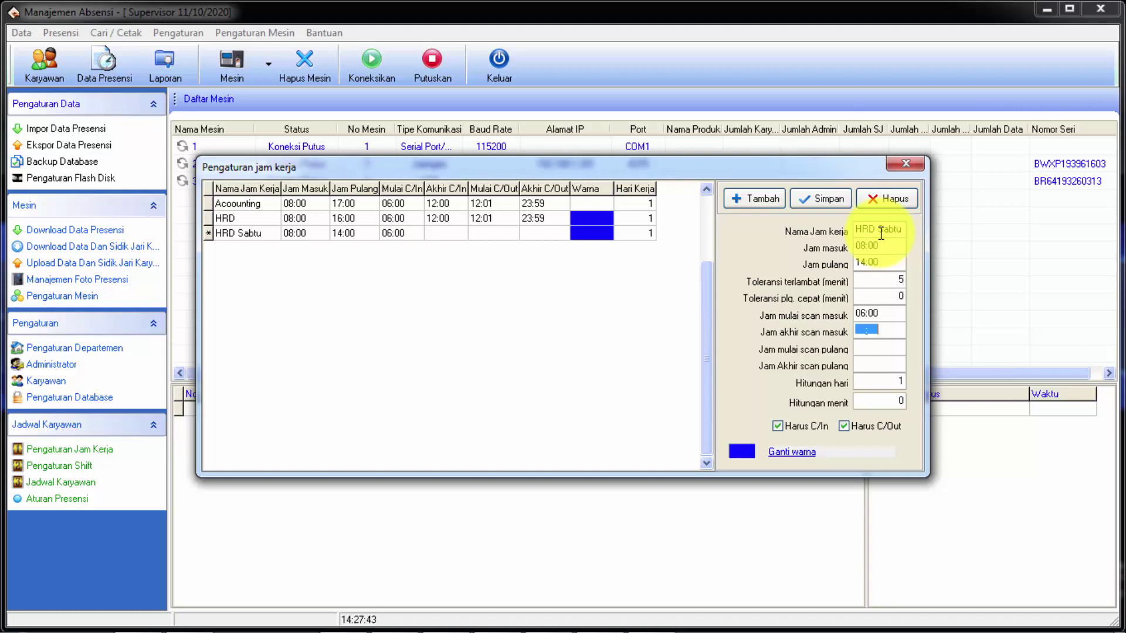
pyautogui.write('12:00')
pyautogui.press('Tab')
pyautogui.write('12:01')
pyautogui.press('Tab')
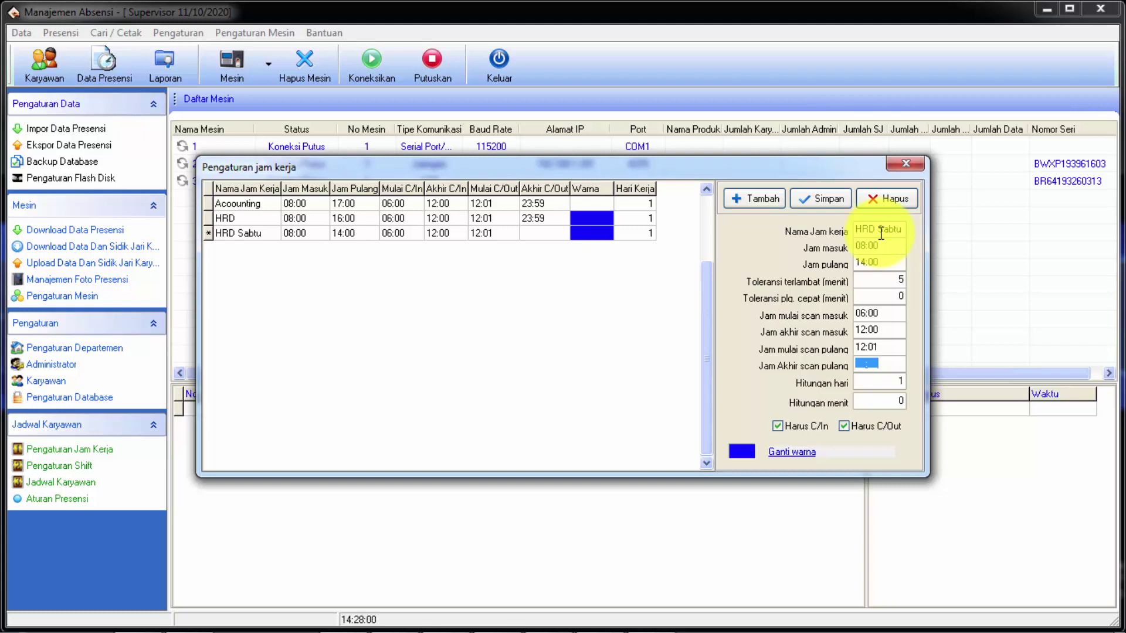
pyautogui.write('23:59')
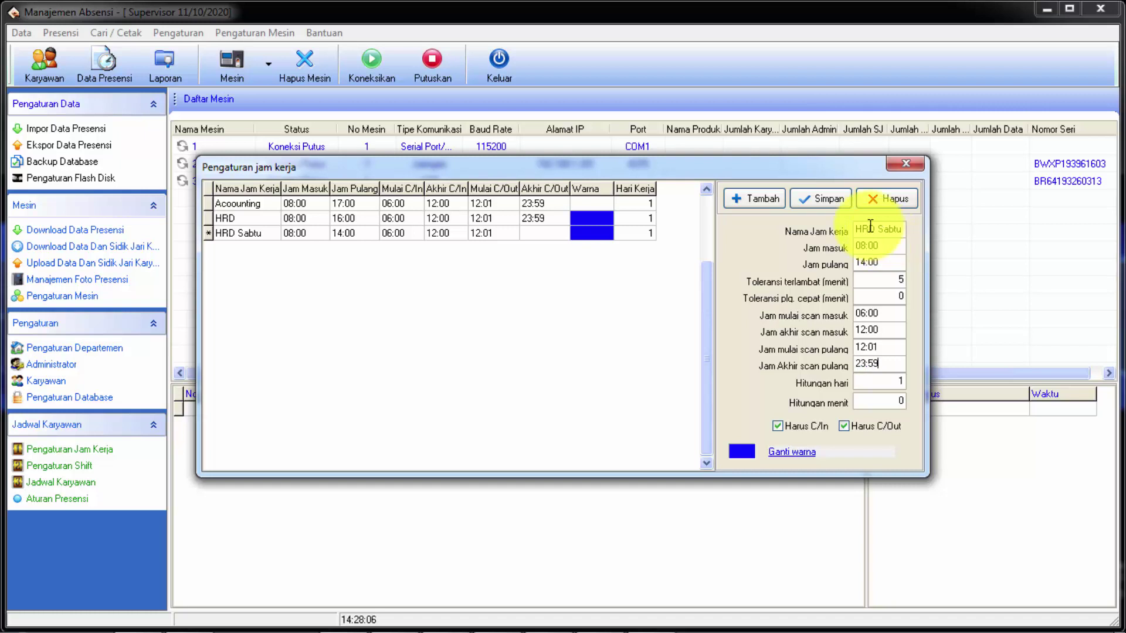
pyautogui.click(823, 201)
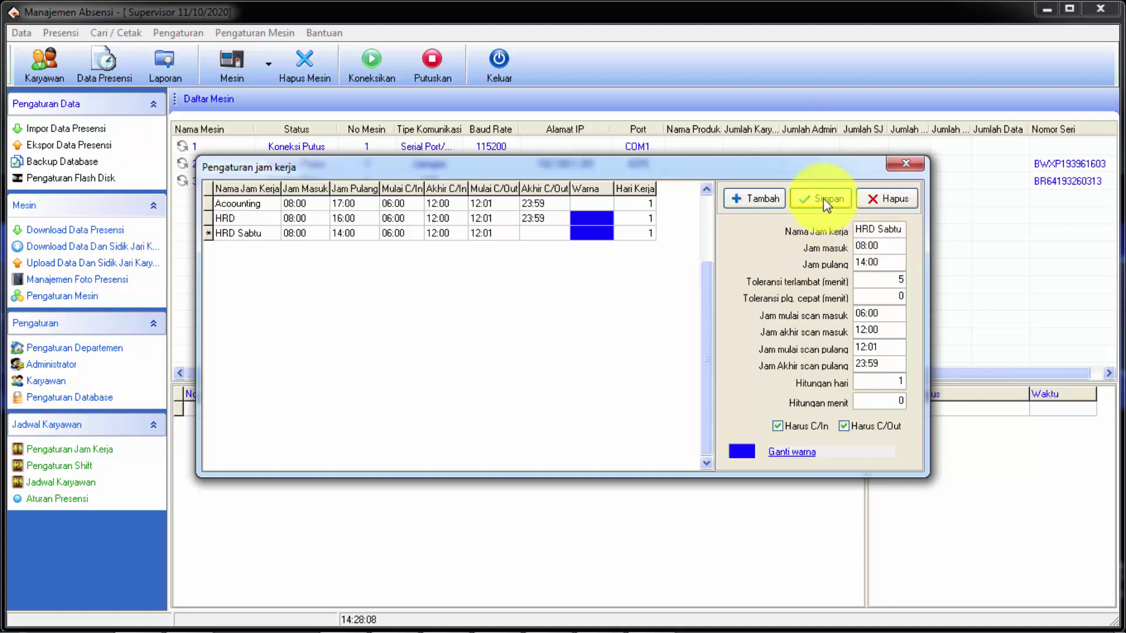
# - Add a fourth work-hour entry named Operasional Pagi
pyautogui.click(745, 198)
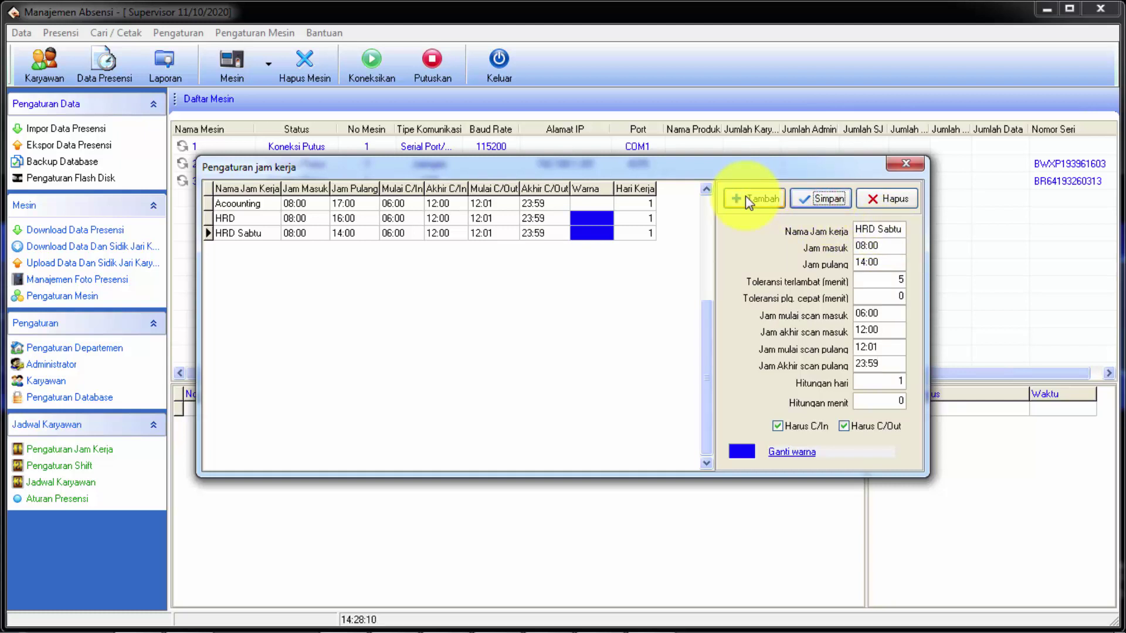
pyautogui.click(745, 197)
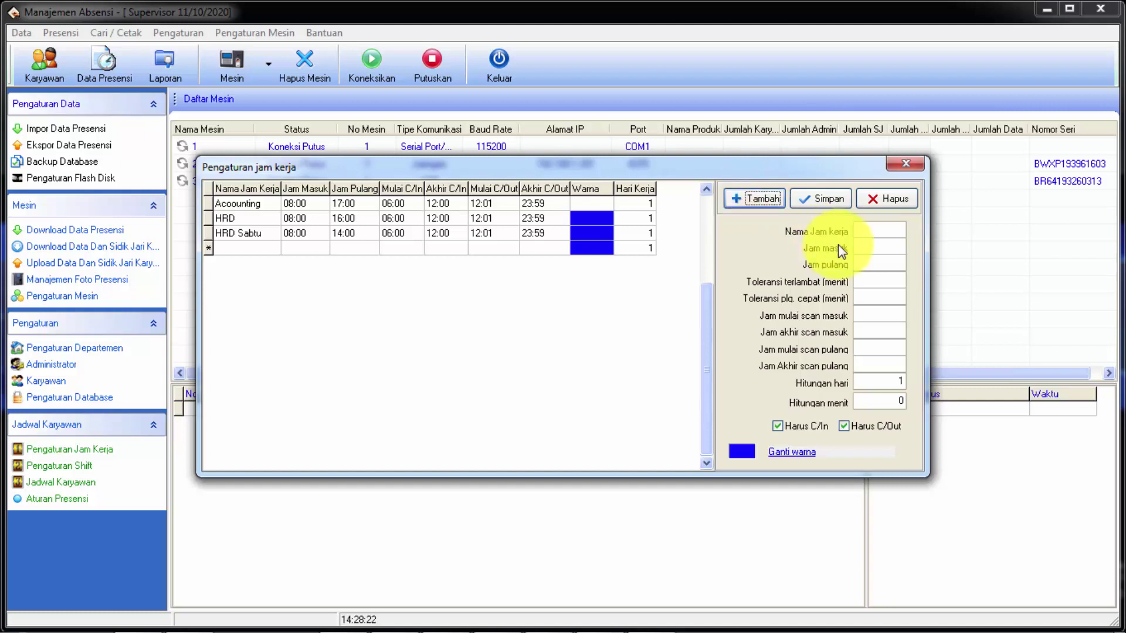
pyautogui.click(867, 231)
pyautogui.write('Opera')
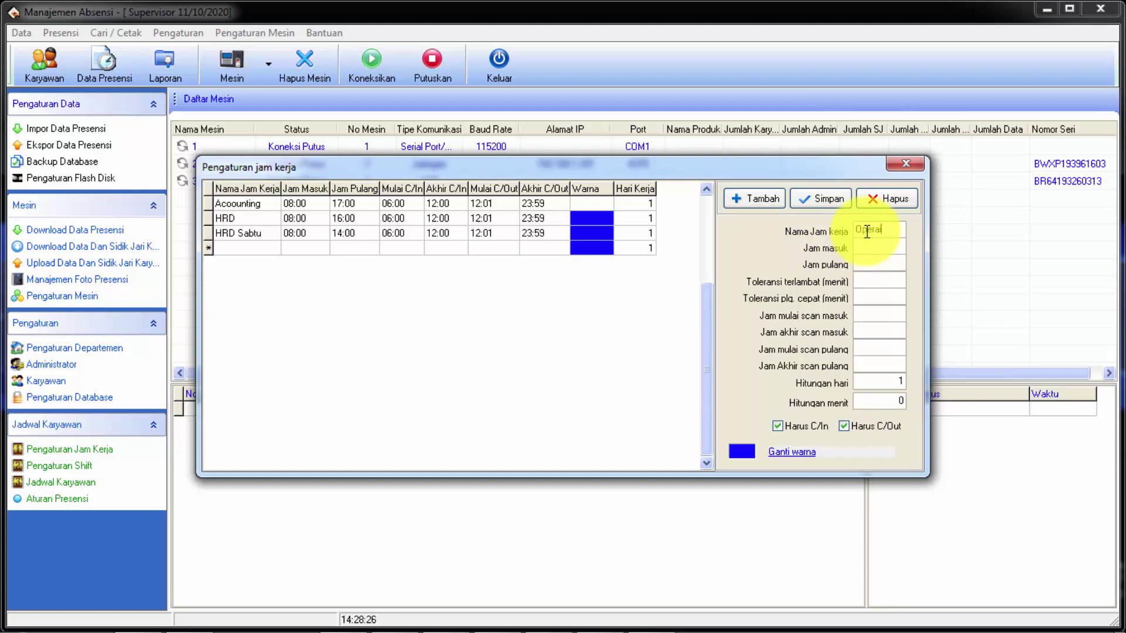
pyautogui.write('sional Pagi')
pyautogui.press('Tab')
# - Set Operasional Pagi to start at 08:00 and end at 17:00, with 0 minutes tolerance for both late arrival and early leave
pyautogui.write('08:00')
pyautogui.press('Tab')
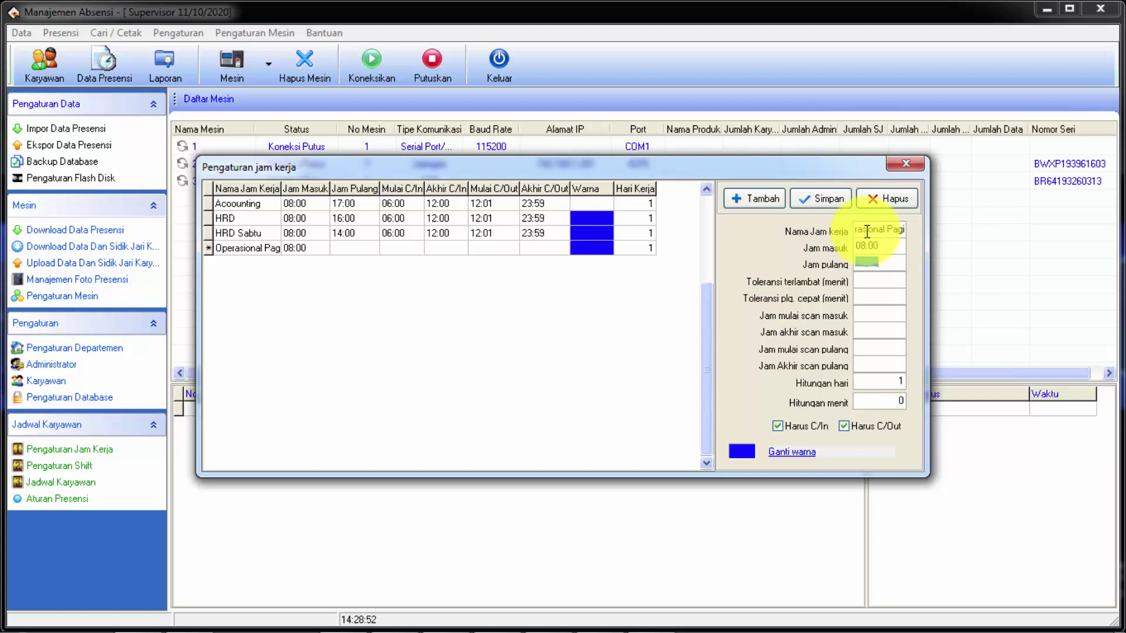
pyautogui.write('1700')
pyautogui.press('Tab')
pyautogui.write('00')
pyautogui.press('Tab')
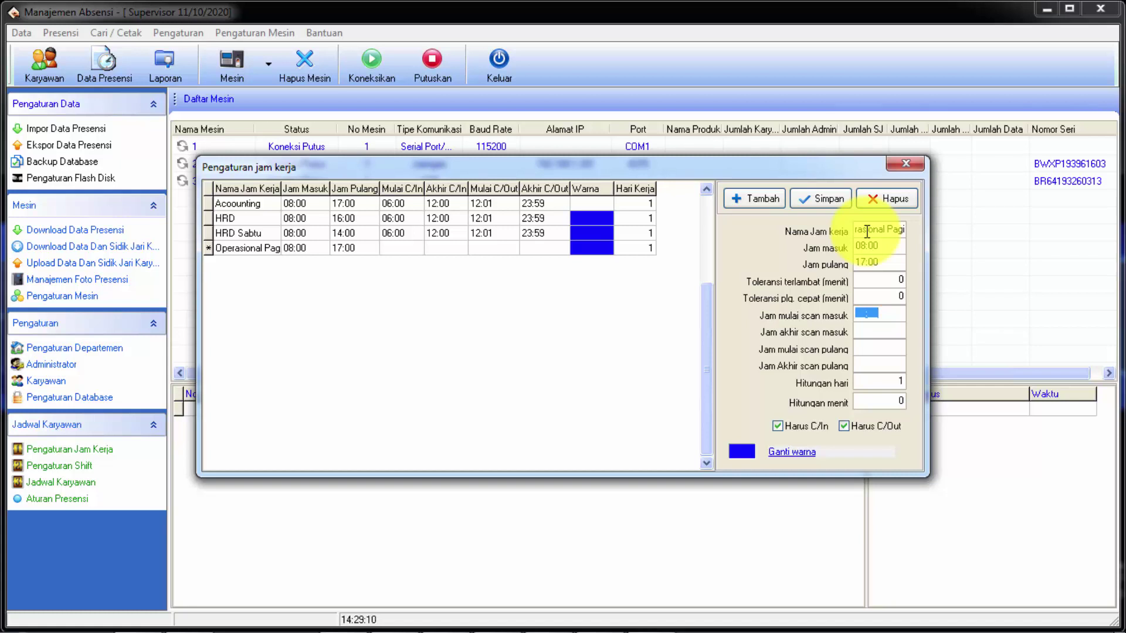
# - Set Operasional Pagi's check-in scan window to 06:00–12:00 and its check-out window to 12:01–23:59, and save the entry
pyautogui.write('0600')
pyautogui.press('Tab')
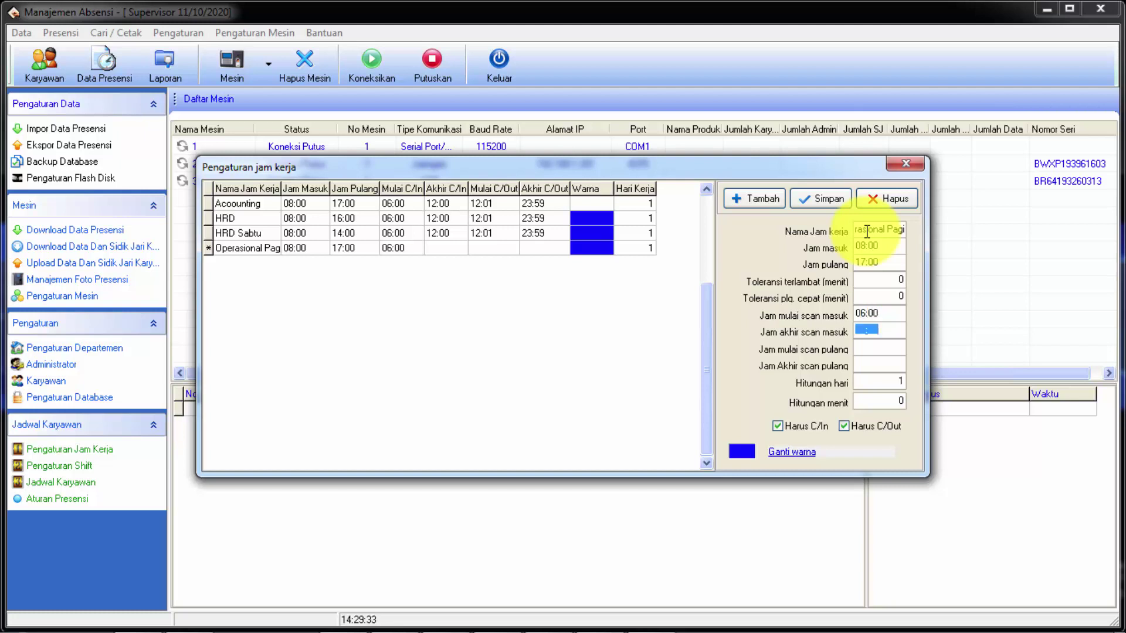
pyautogui.write('1200')
pyautogui.press('Tab')
pyautogui.write('12:01')
pyautogui.press('Tab')
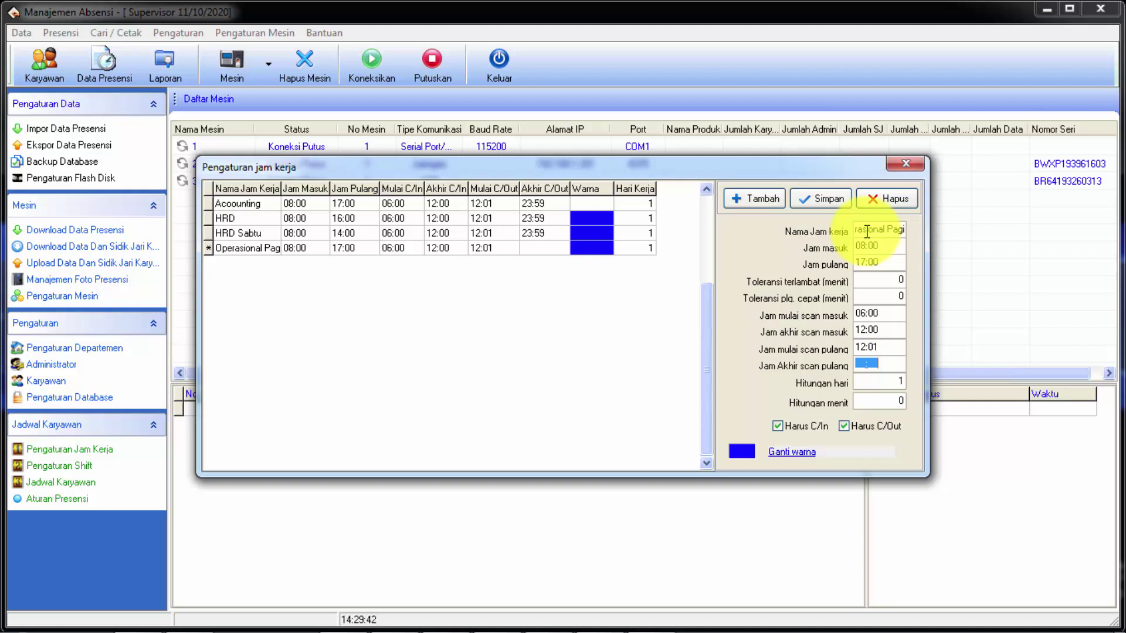
pyautogui.write('23')
pyautogui.write('59')
pyautogui.click(823, 199)
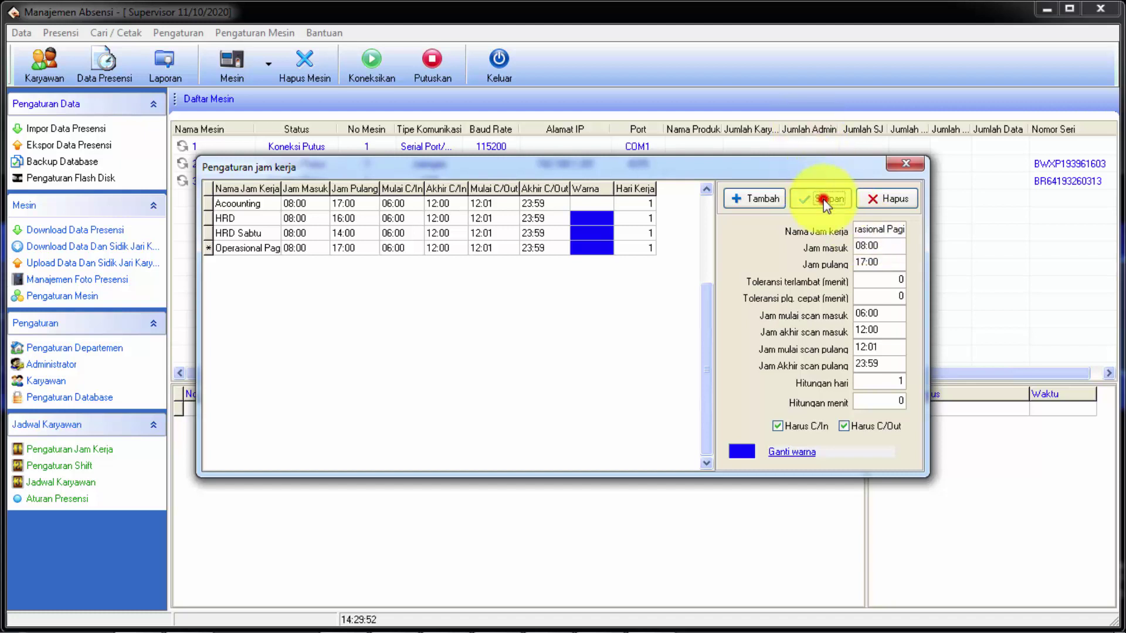
# - Add a fifth work-hour entry named Operasional Siang
pyautogui.click(749, 202)
pyautogui.click(874, 231)
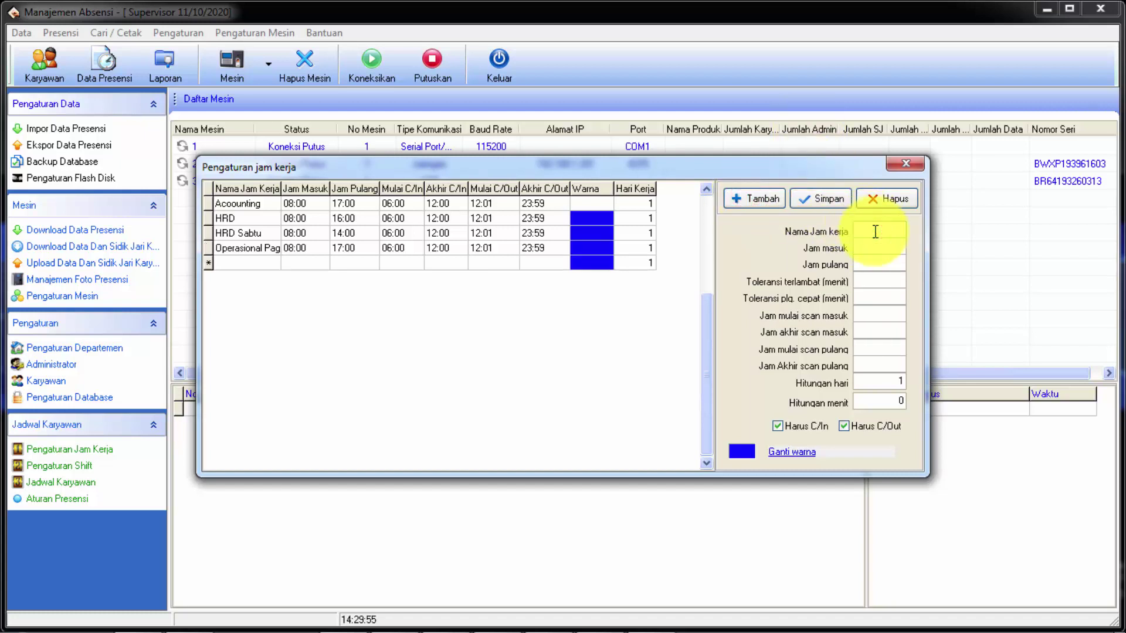
pyautogui.write('Oper')
pyautogui.write('asional')
pyautogui.write(' Saing')
pyautogui.press('BackSpace')
pyautogui.press('BackSpace')
pyautogui.press('BackSpace')
pyautogui.press('BackSpace')
pyautogui.write('iang')
pyautogui.press('Tab')
# - Set Operasional Siang to start at 13:00 and end at 22:00, with 0 minutes tolerance for both late arrival and early leave
pyautogui.write('13:00')
pyautogui.press('Tab')
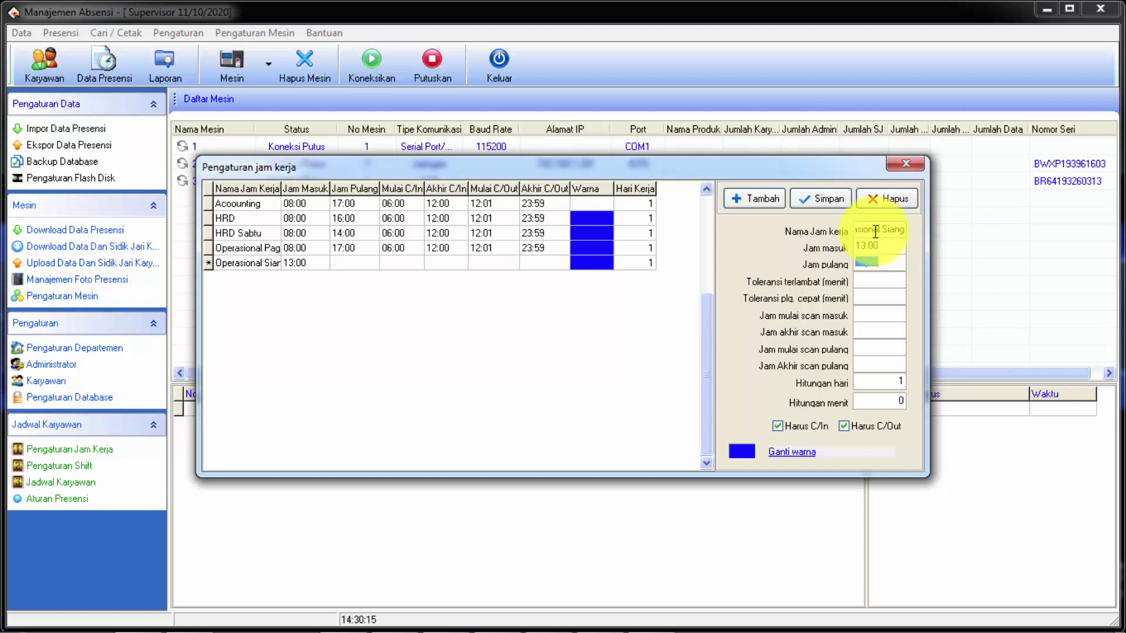
pyautogui.write('22:00')
pyautogui.press('Tab')
pyautogui.write('0')
pyautogui.press('Tab')
pyautogui.write('0')
pyautogui.press('Tab')
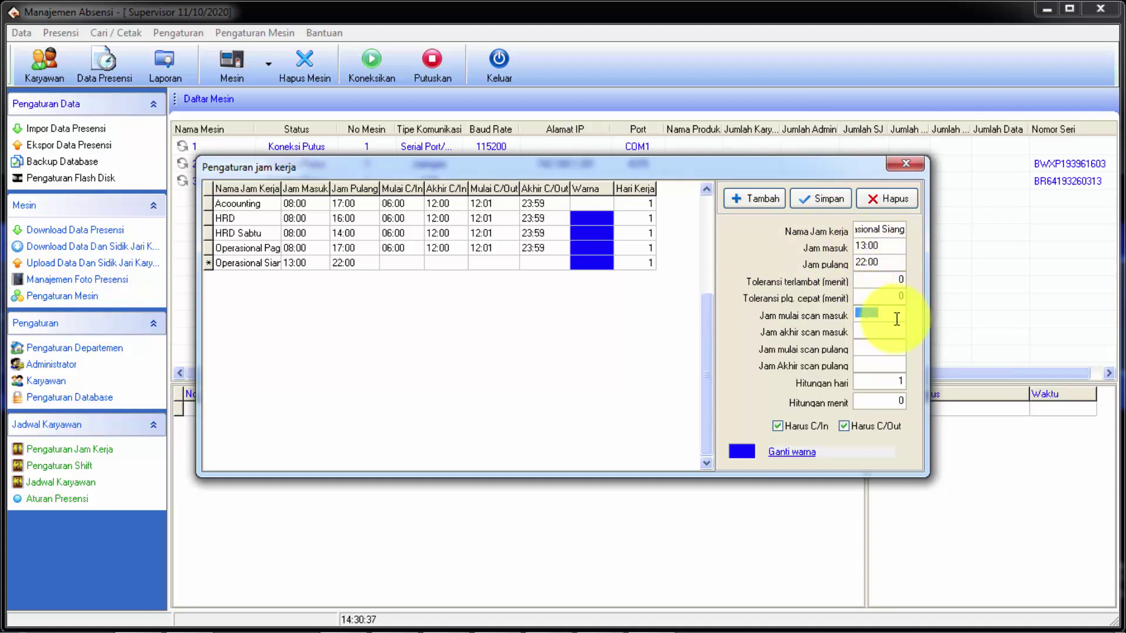
# - Set Operasional Siang's check-in scan window to 11:00–17:00 and its check-out window to 17:01–06:00, and save the entry
pyautogui.write('11')
pyautogui.press('Tab')
pyautogui.write('17:00')
pyautogui.press('Tab')
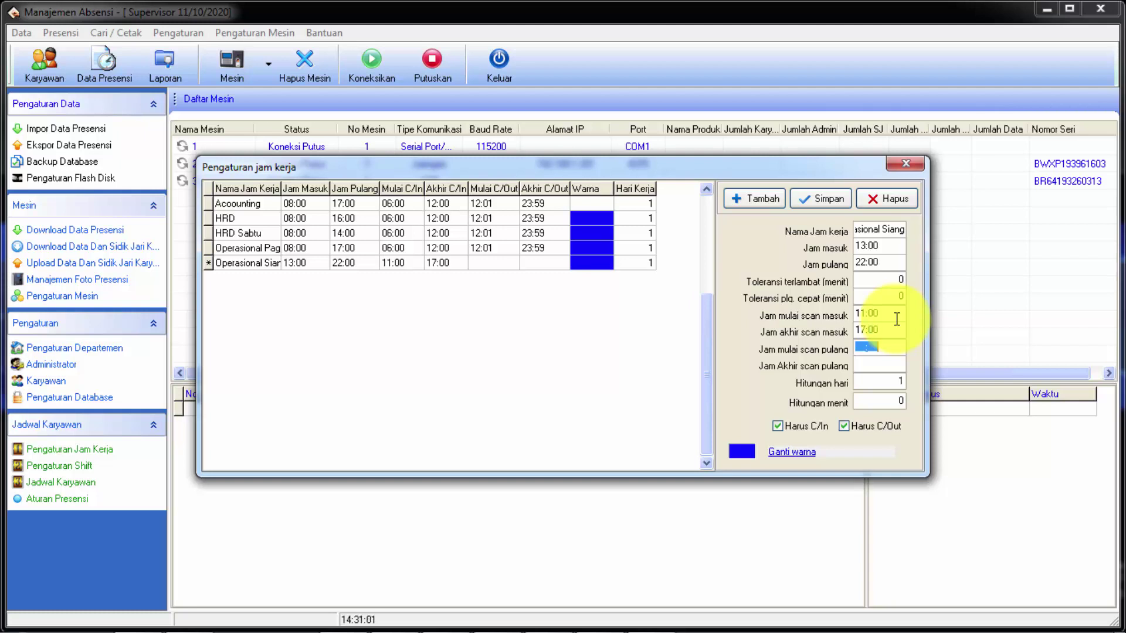
pyautogui.write('17:01')
pyautogui.press('Tab')
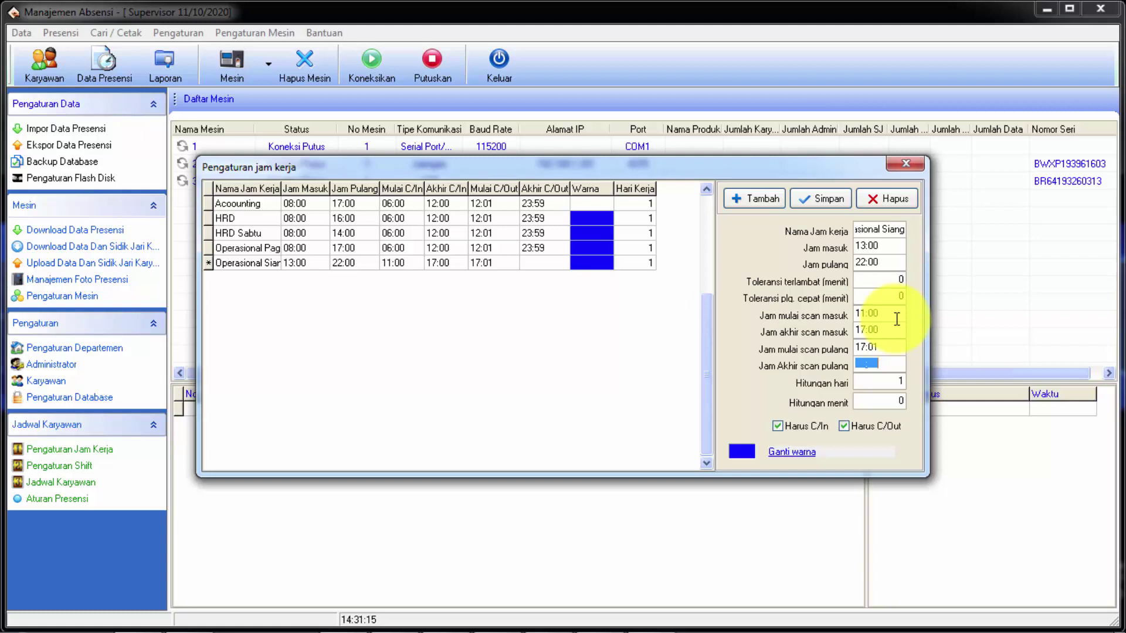
pyautogui.write('0600')
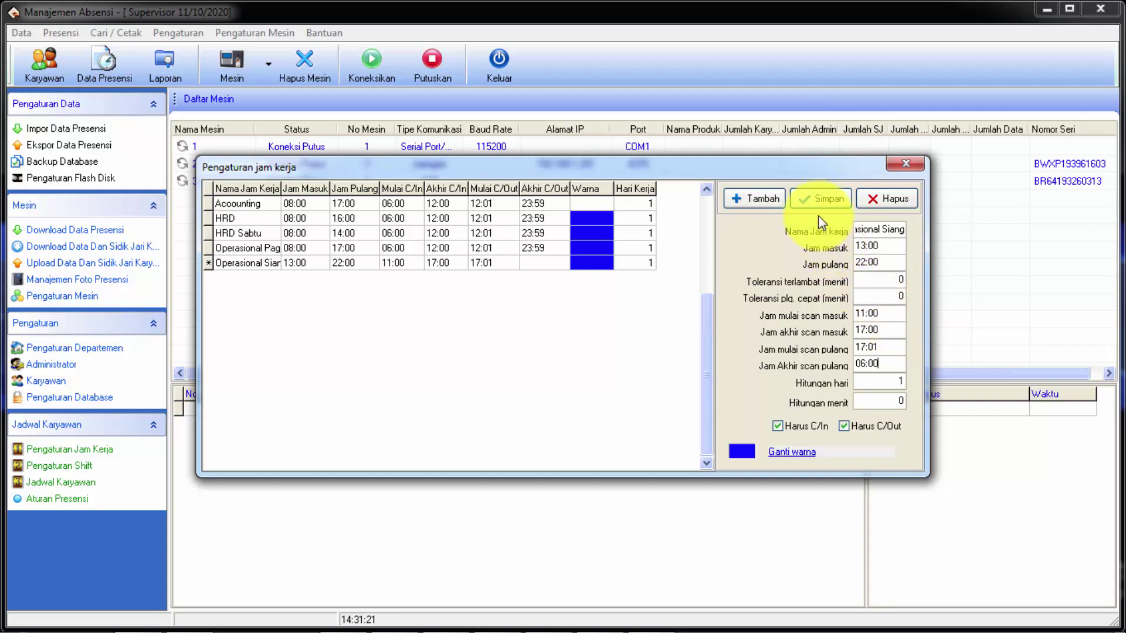
pyautogui.click(826, 200)
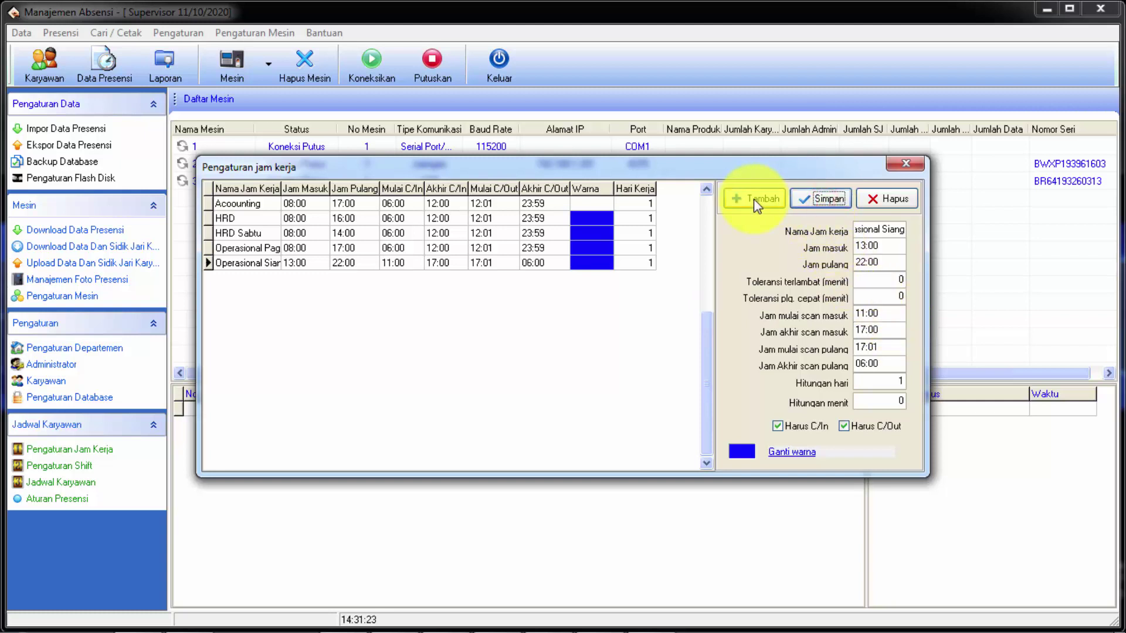
# - Add a sixth work-hour entry named Operasional Malam
pyautogui.click(754, 199)
pyautogui.click(860, 229)
pyautogui.write('Operasi')
pyautogui.write('onal Malan')
pyautogui.press('Tab')
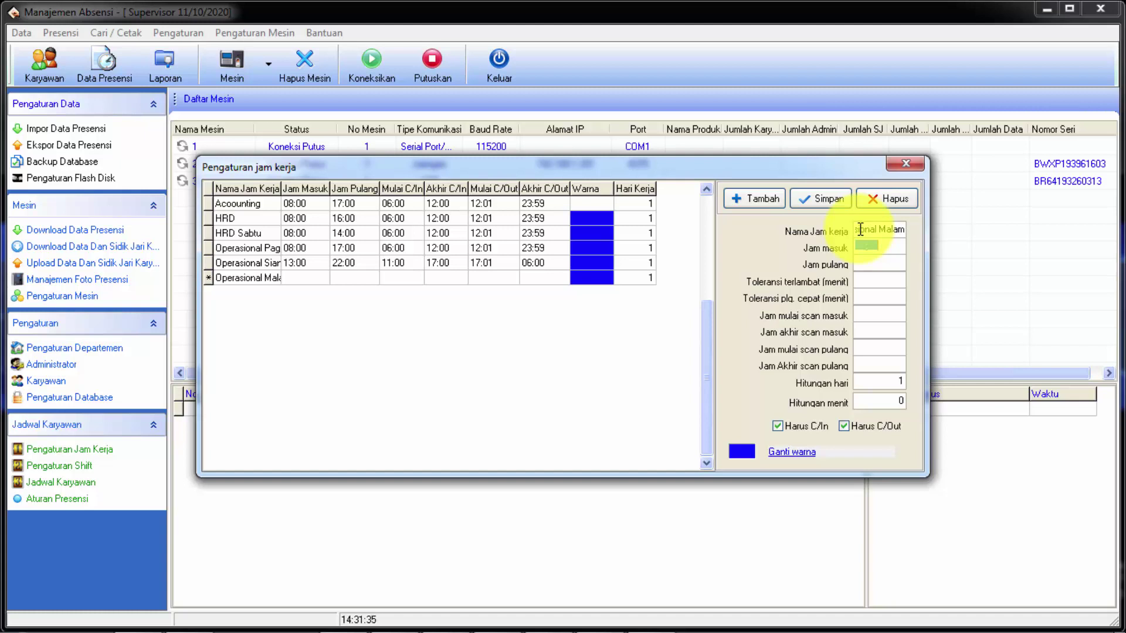
# - Set Operasional Malam to start at 21:00 and end at 06:00, with 0 minutes tolerance for both late arrival and early leave
pyautogui.write('21:00')
pyautogui.press('Tab')
pyautogui.write('0600')
pyautogui.press('Tab')
pyautogui.write('0')
pyautogui.press('Tab')
pyautogui.write('0')
pyautogui.press('Tab')
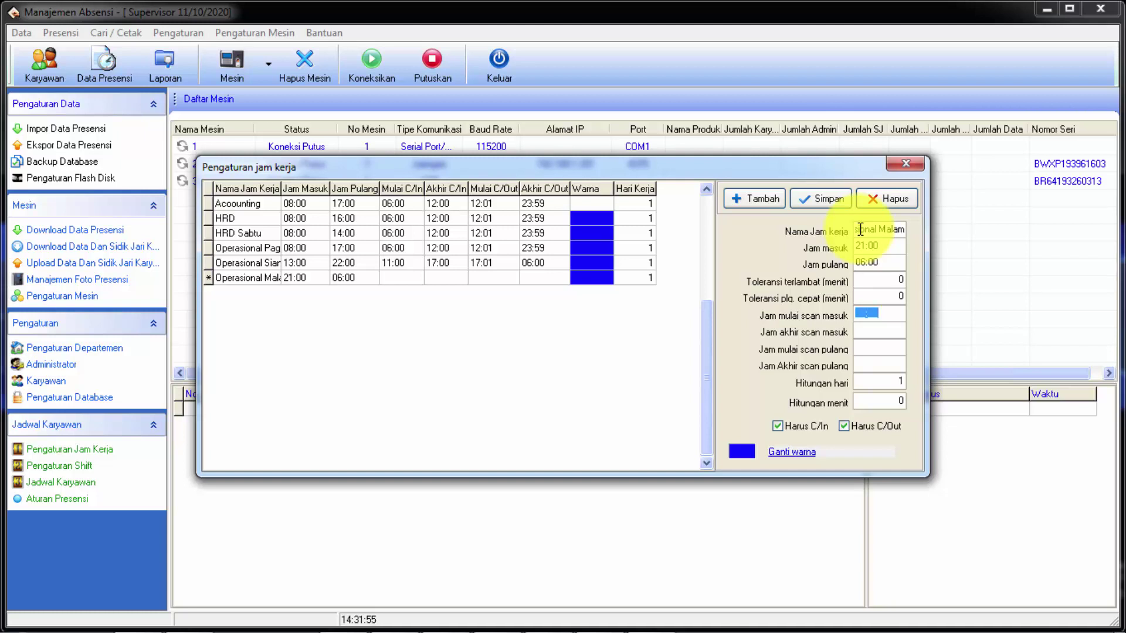
# - Set Operasional Malam's check-in scan window to 19:00–01:00 and its check-out window to 01:01–12:00, and save the entry
pyautogui.write('1900')
pyautogui.press('Tab')
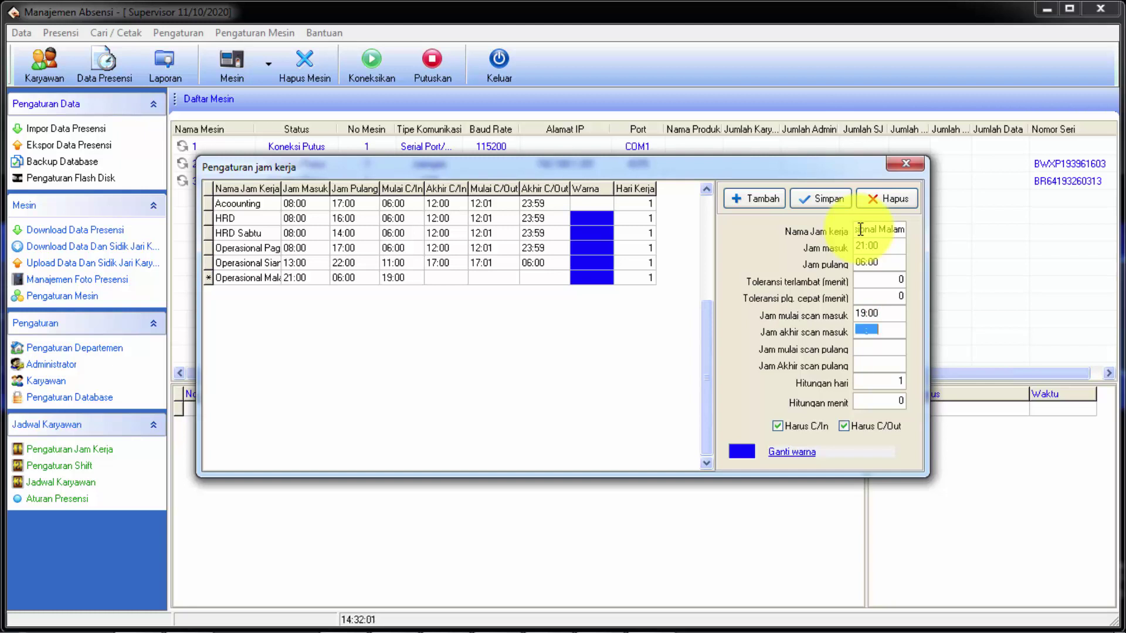
pyautogui.write('01:00')
pyautogui.press('Tab')
pyautogui.write('01:01')
pyautogui.press('Tab')
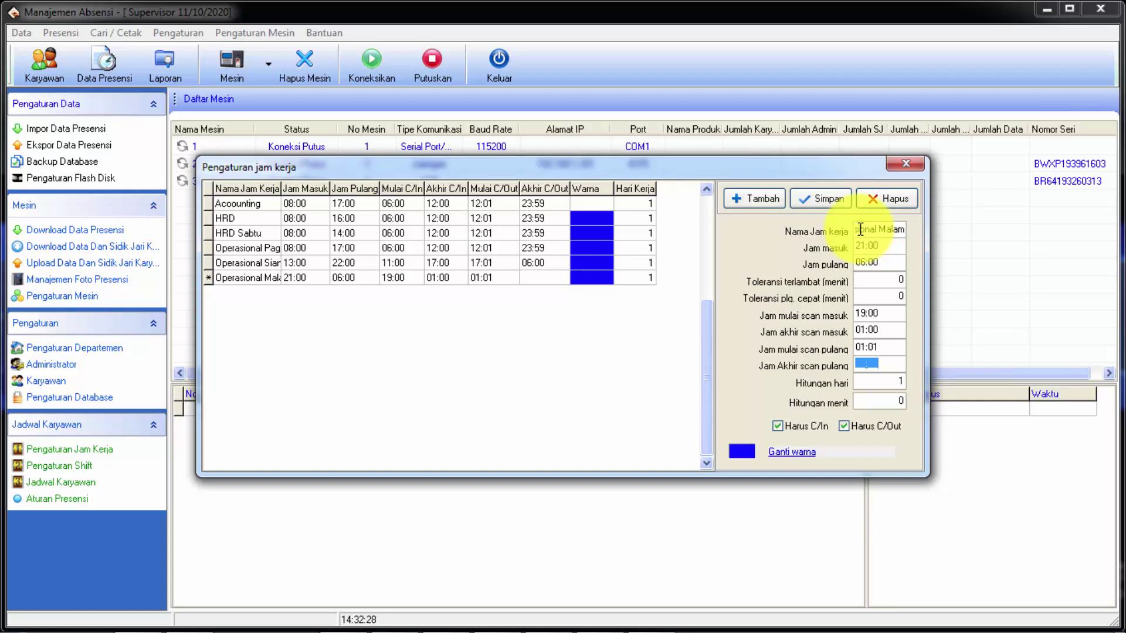
pyautogui.write('12:00')
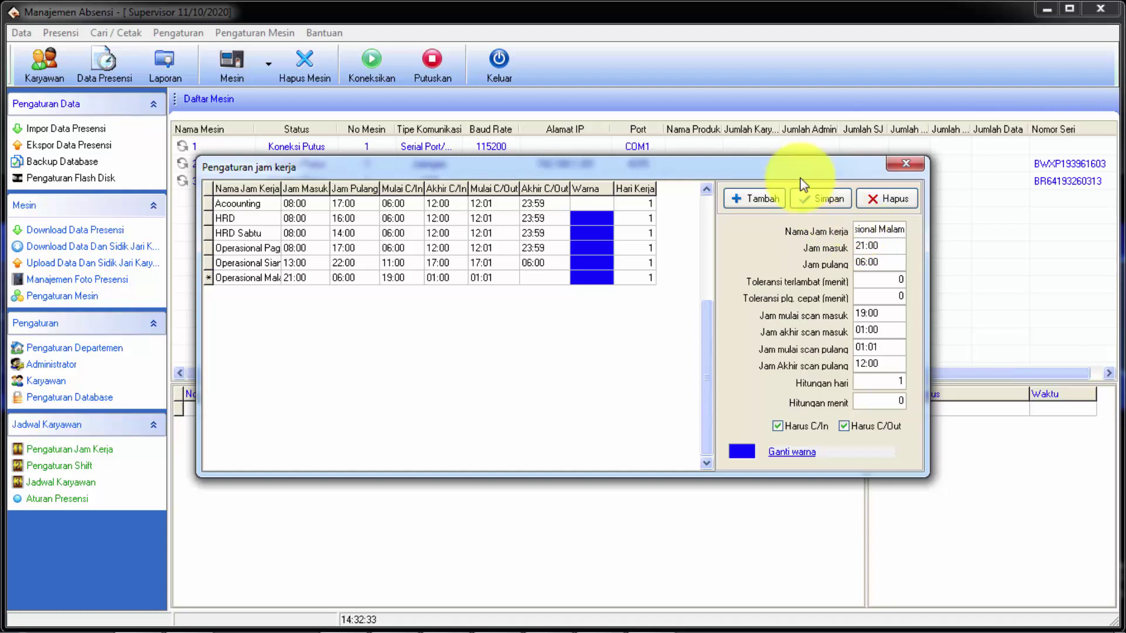
pyautogui.click(813, 199)
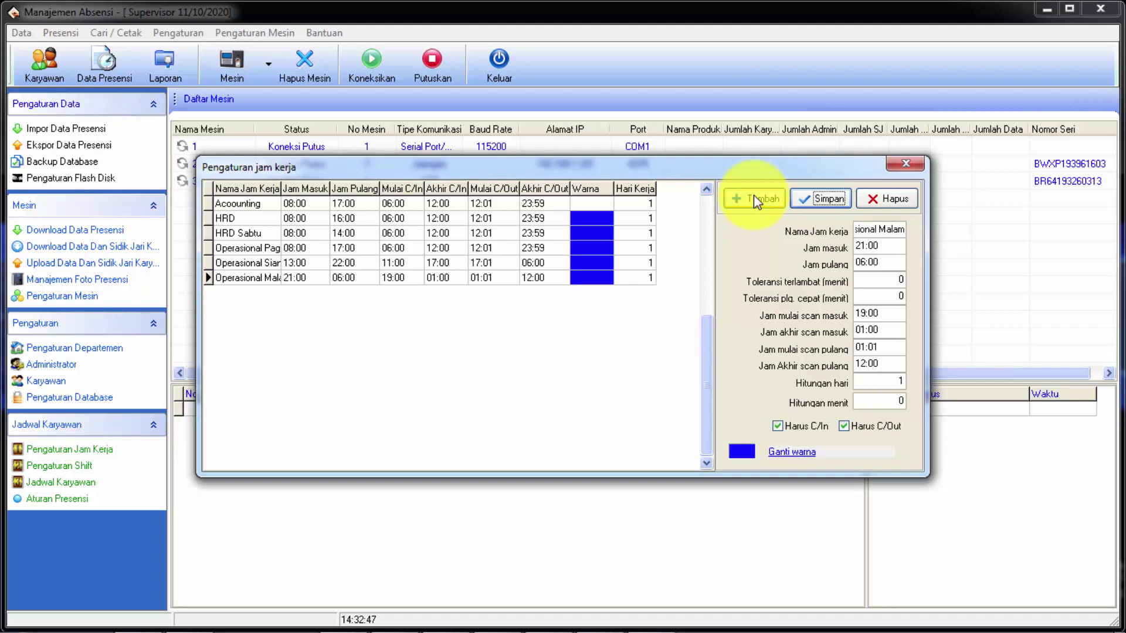
# - Add a seventh work-hour entry named Security Pagi
pyautogui.click(753, 196)
pyautogui.click(870, 230)
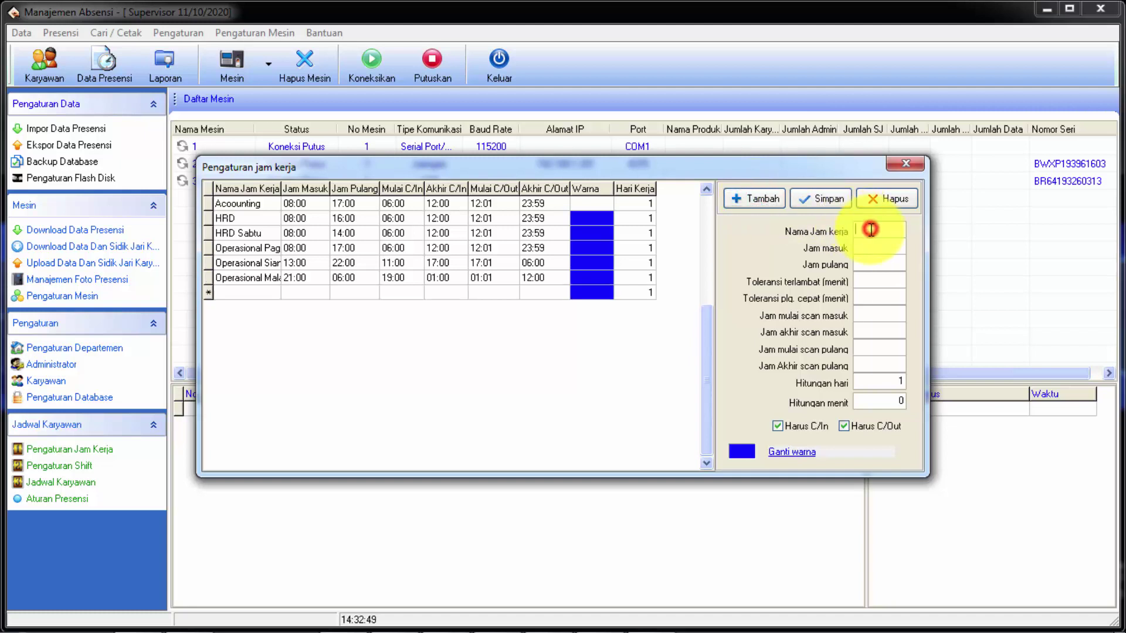
pyautogui.write('Security Pagi')
pyautogui.press('Tab')
# - Set Security Pagi to start at 07:00 and end at 19:00, with 0 minutes tolerance for both late arrival and early leave
pyautogui.write('07:00')
pyautogui.press('Tab')
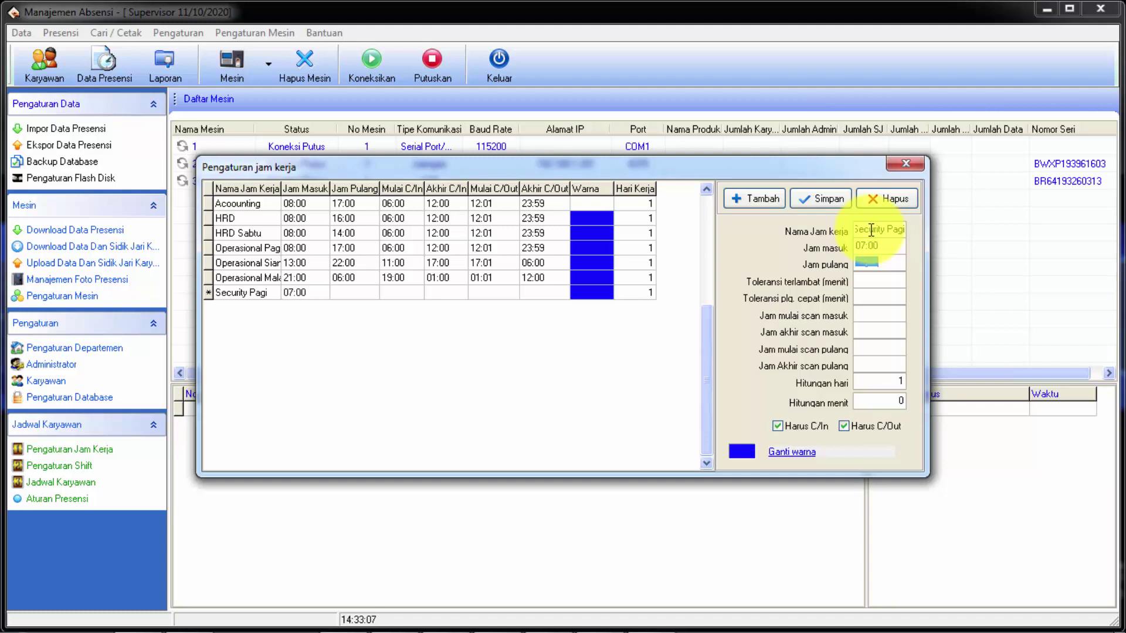
pyautogui.write('19:00')
pyautogui.press('Tab')
pyautogui.write('0')
pyautogui.press('Tab')
pyautogui.write('0')
pyautogui.press('Tab')
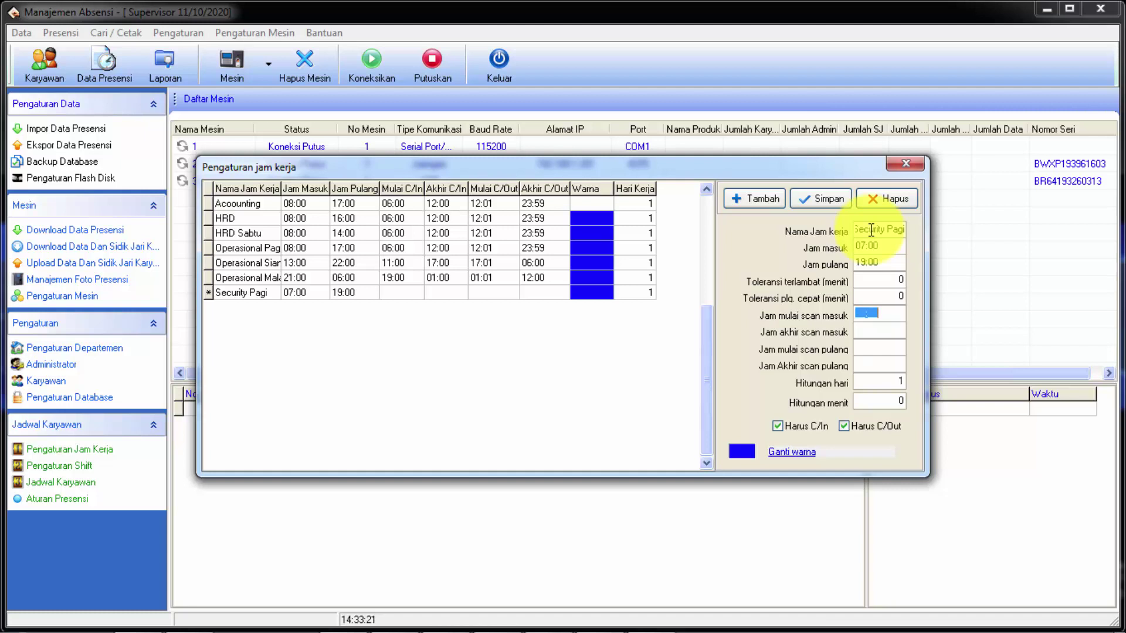
# - Set Security Pagi's check-in scan window to 05:00–11:00 and its check-out window to 11:01–00:00, and save the entry
pyautogui.write('05:0')
pyautogui.write('00')
pyautogui.press('Tab')
pyautogui.write('1100')
pyautogui.press('Tab')
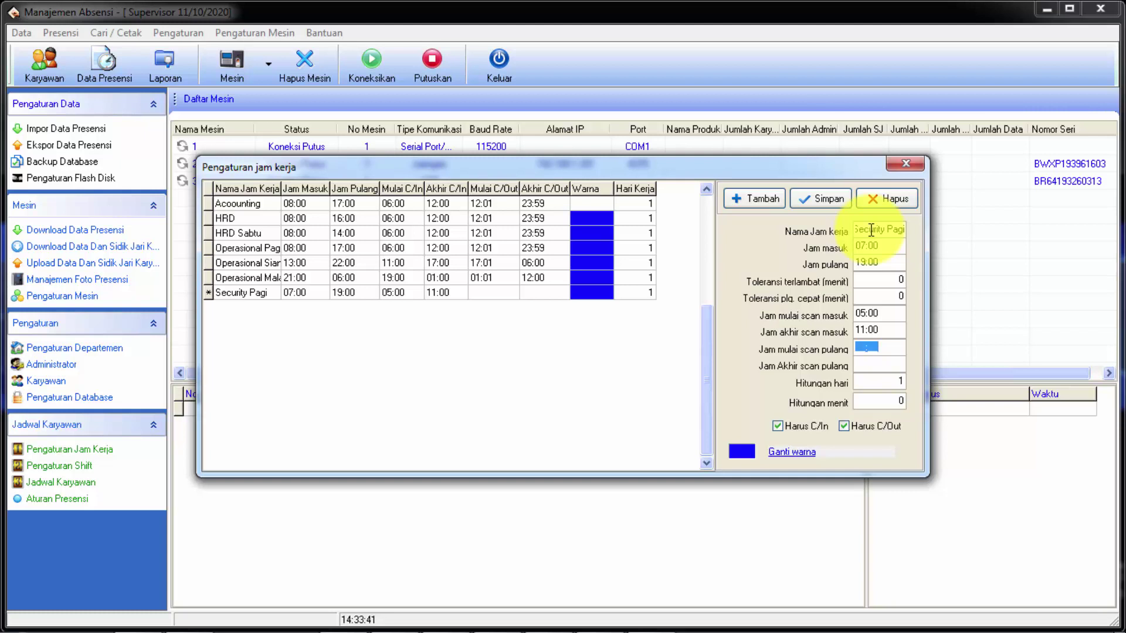
pyautogui.write('1101')
pyautogui.press('Tab')
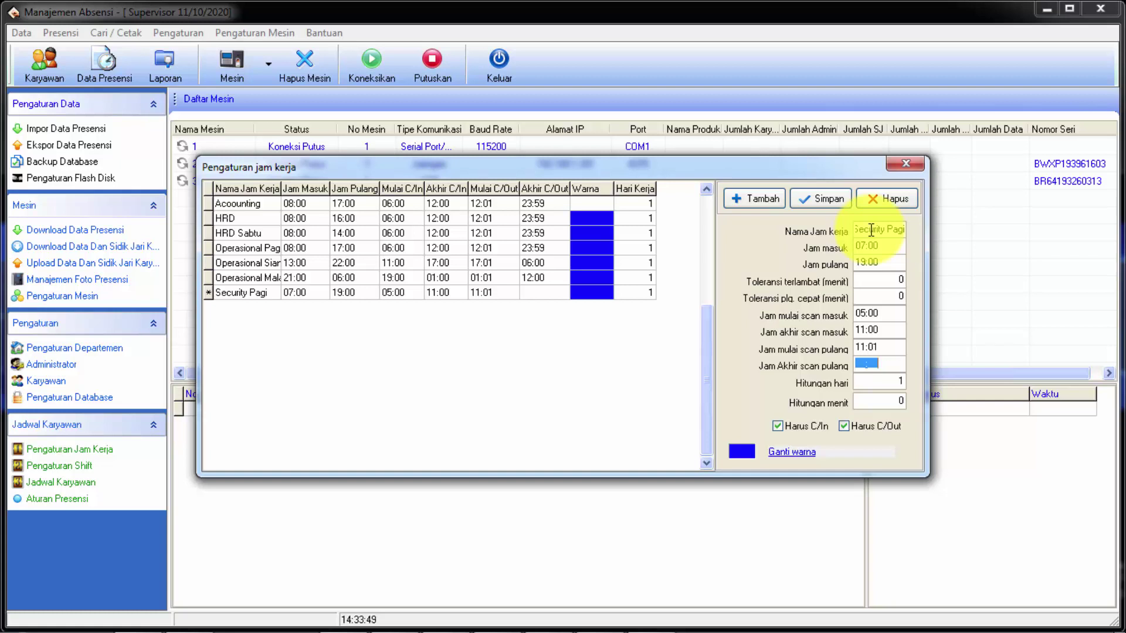
pyautogui.write('0000')
pyautogui.click(821, 200)
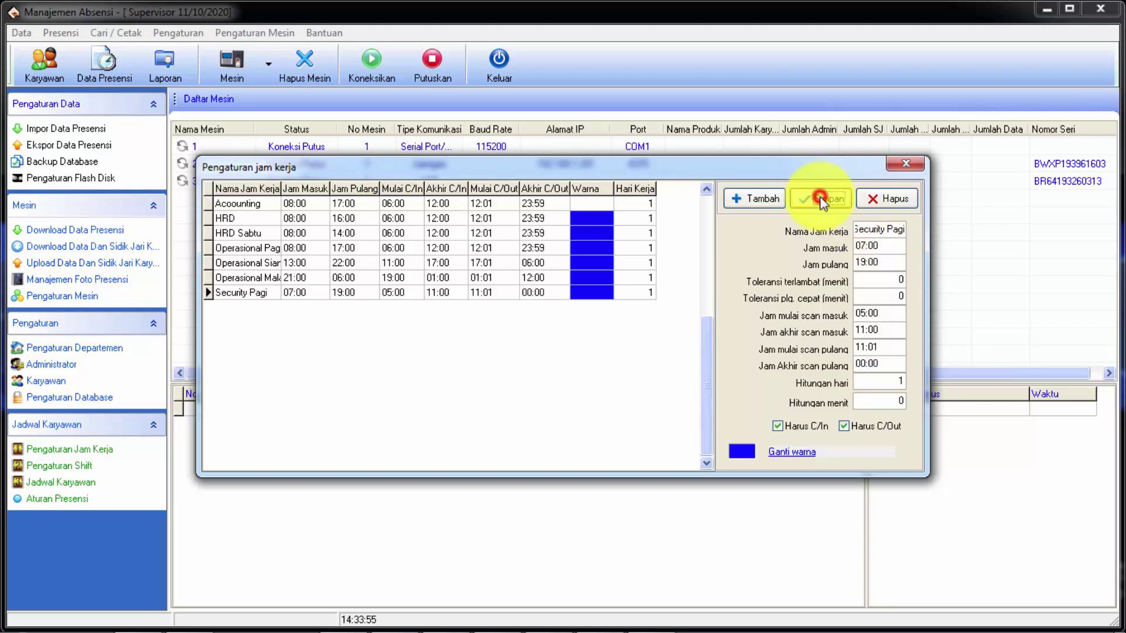
# - Add an eighth work-hour entry named Security Malam
pyautogui.click(753, 199)
pyautogui.click(879, 231)
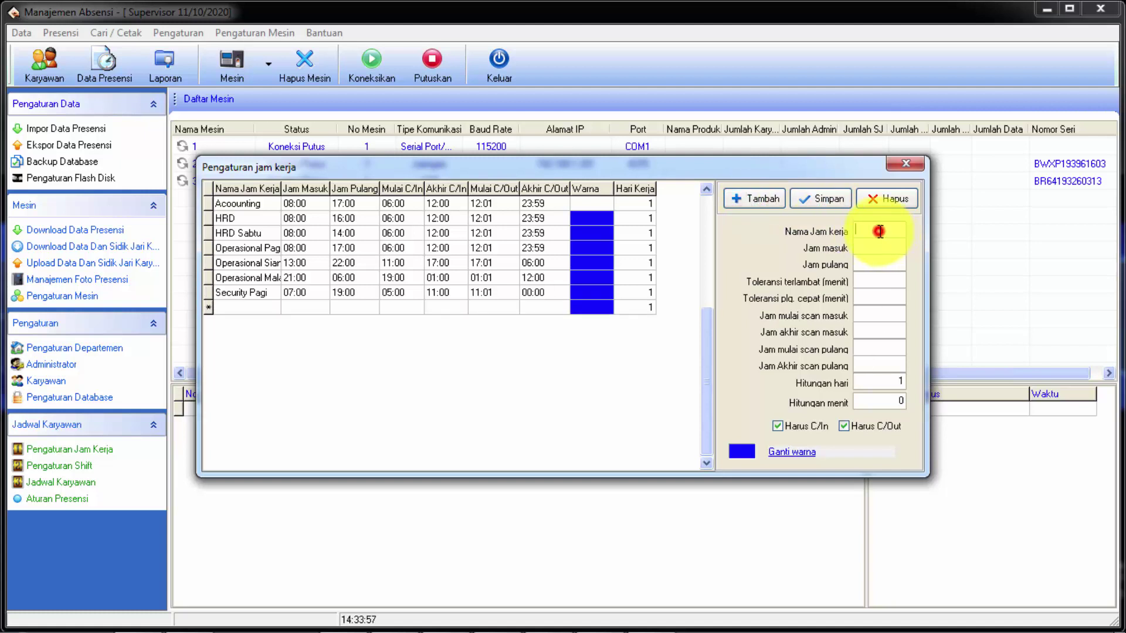
pyautogui.write('Accu')
pyautogui.press('BackSpace')
pyautogui.press('BackSpace')
pyautogui.press('BackSpace')
pyautogui.press('BackSpace')
pyautogui.write('Security Malan')
pyautogui.write('m')
pyautogui.press('Tab')
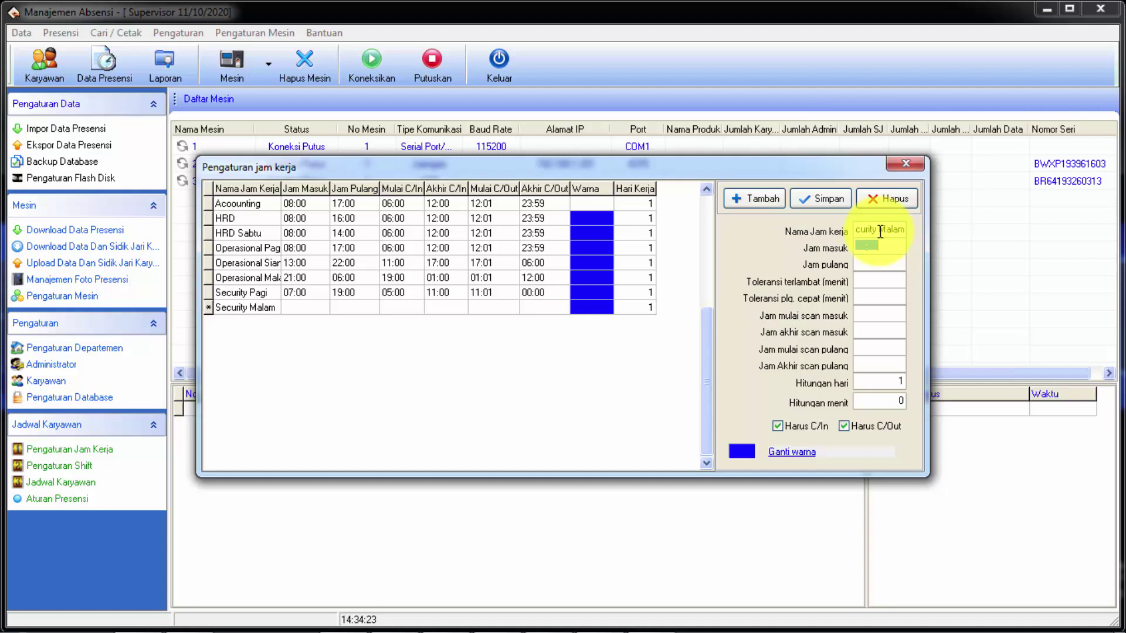
# - Set Security Malam to start at 19:00 and end at 07:00, with 0 minutes tolerance for both late arrival and early leave
pyautogui.write('19:00')
pyautogui.press('Tab')
pyautogui.write('0700')
pyautogui.press('Tab')
pyautogui.write('0')
pyautogui.press('Tab')
pyautogui.write('0')
pyautogui.press('Tab')
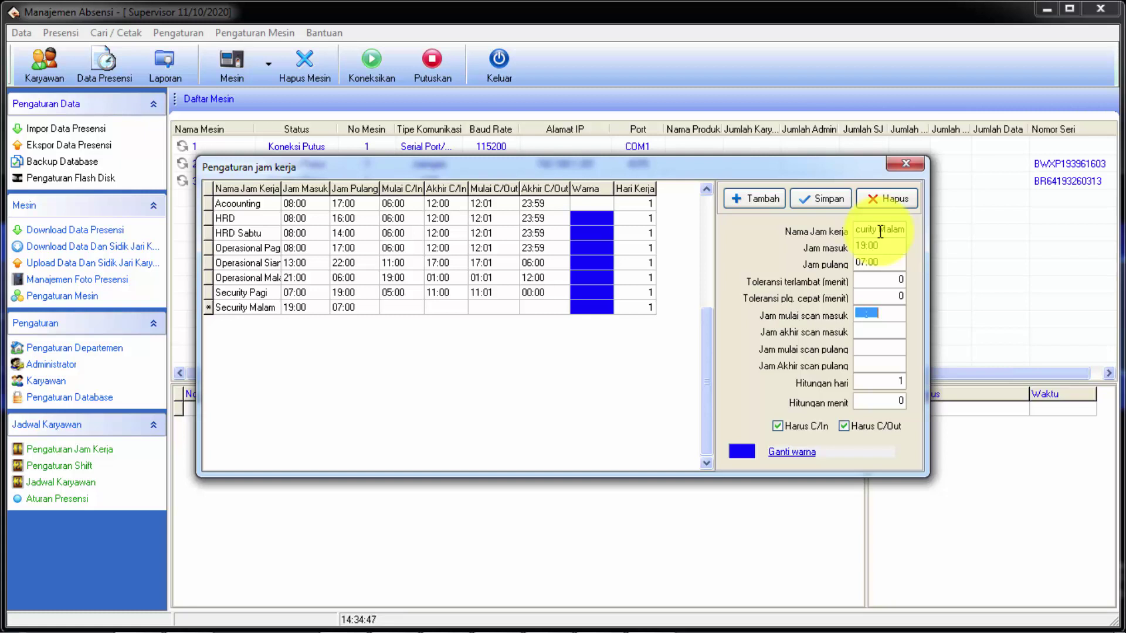
# - Set Security Malam's check-in scan window to 17:00–23:00 and its check-out window to 23:01–12:00, and save the entry
pyautogui.write('1700')
pyautogui.press('Tab')
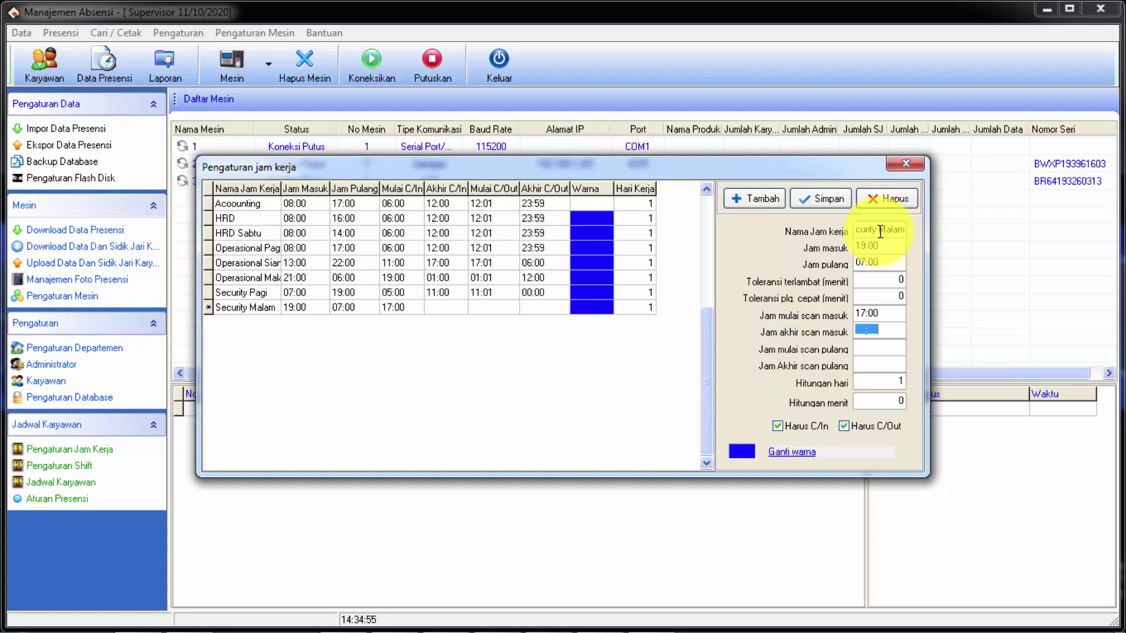
pyautogui.write('23:00')
pyautogui.press('Tab')
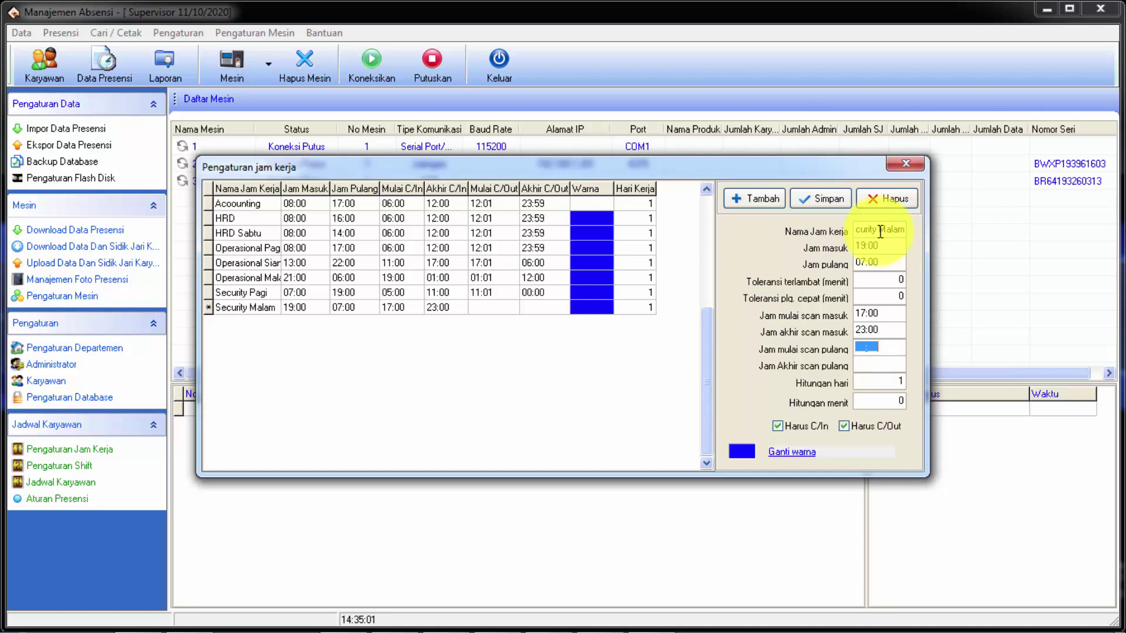
pyautogui.write('23:01')
pyautogui.press('Tab')
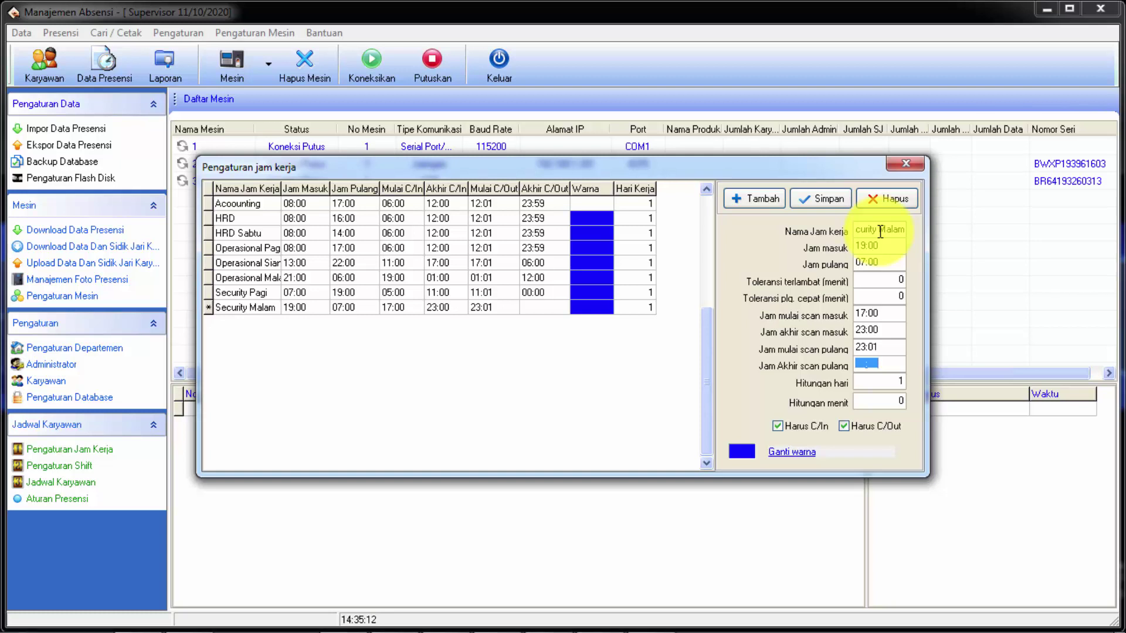
pyautogui.write('1200')
pyautogui.click(819, 198)
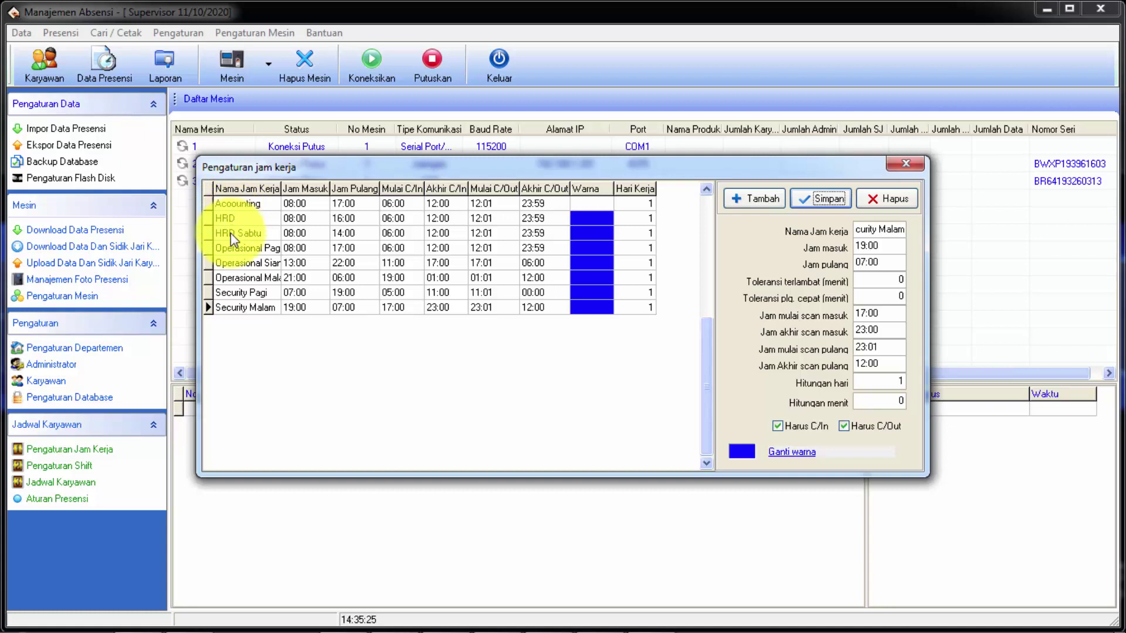
# - Widen the work-hour name column to fit the full names, and leave the work-hour settings with the main window minimized
pyautogui.moveTo(280, 189); pyautogui.dragTo(296, 191)
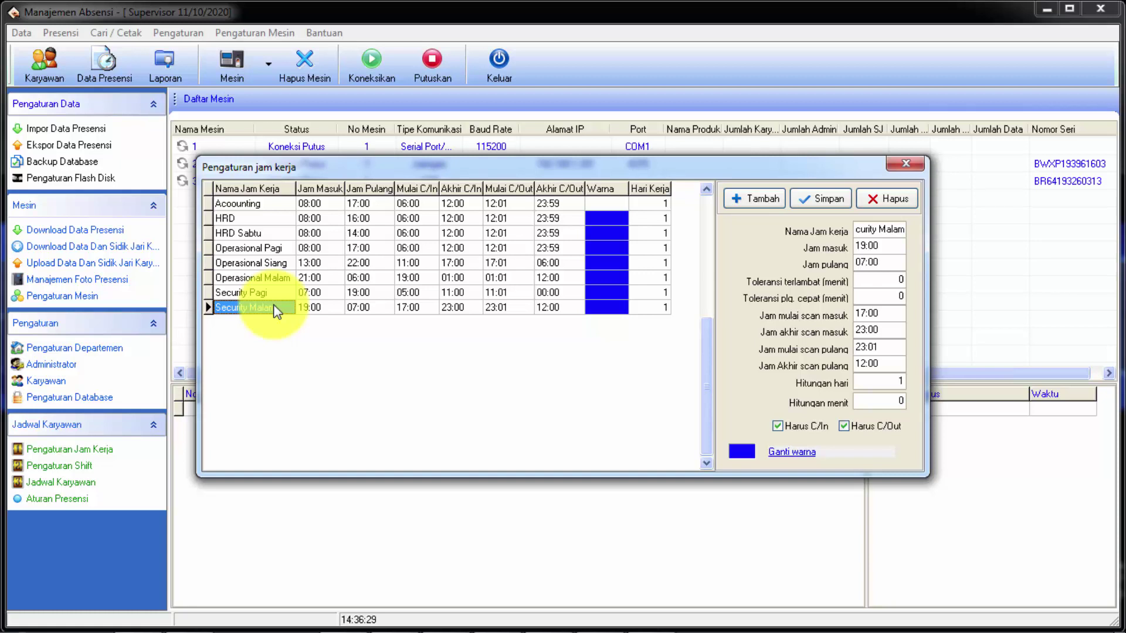
pyautogui.click(906, 165)
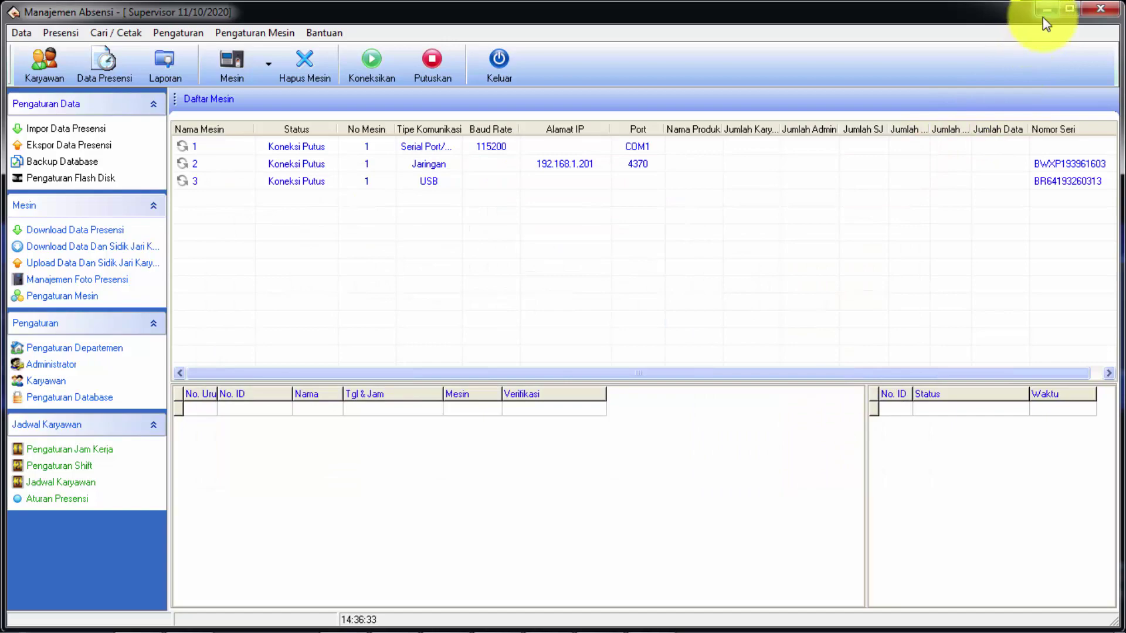
pyautogui.click(1044, 12)
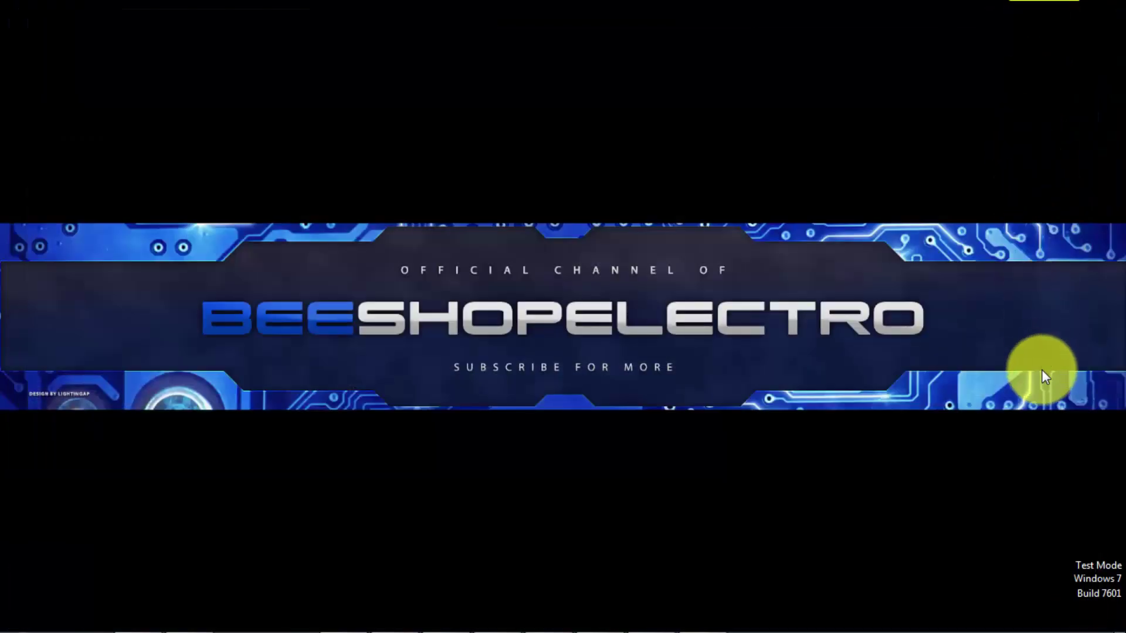